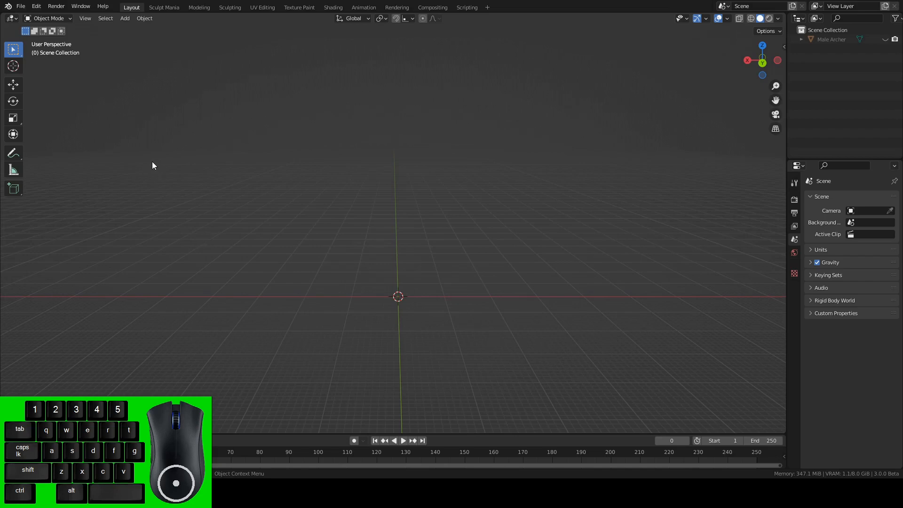
Import the Road Blank STL model into the scene.
left_click(21, 6)
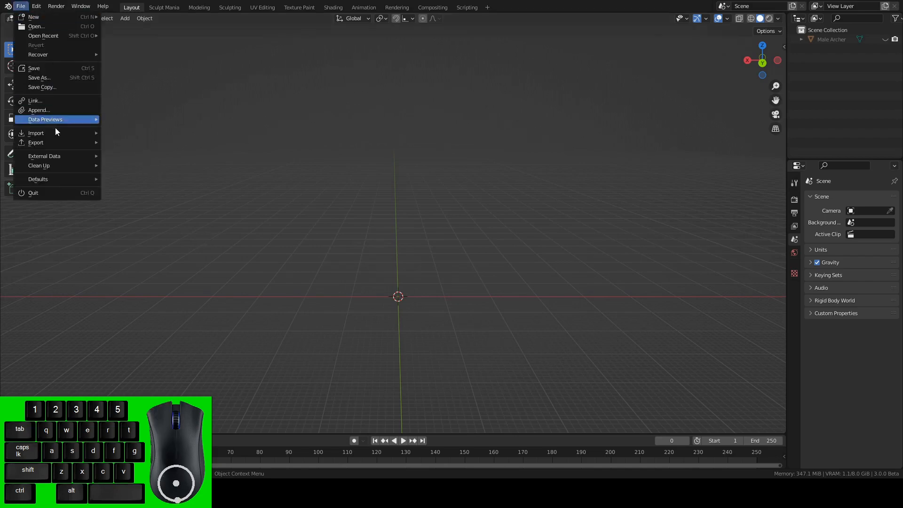
mouse_move(57, 132)
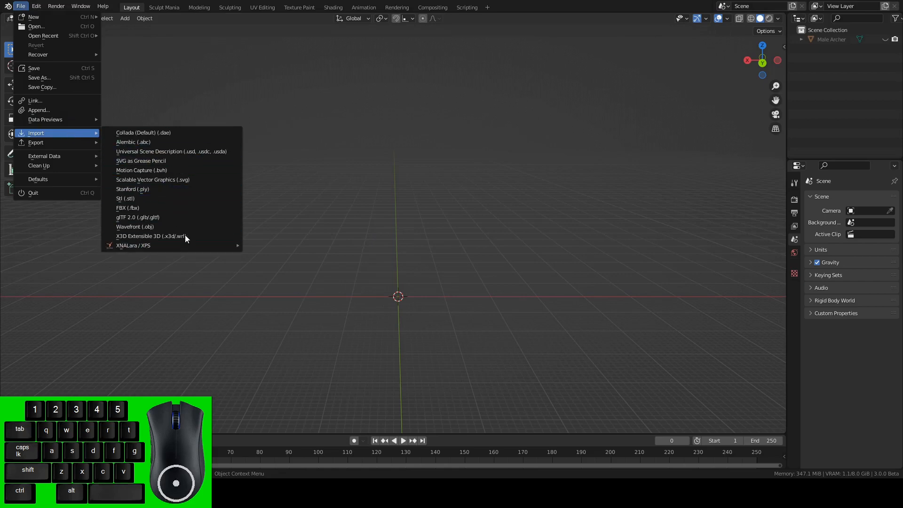
left_click(141, 199)
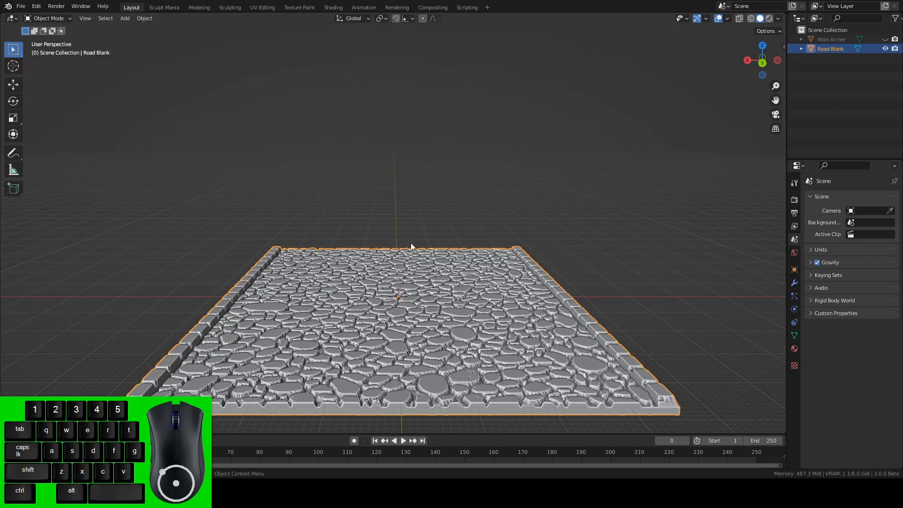
Add a cylinder mesh at the centre of the road with 100 vertices and a radius of 25 m.
left_click_drag(506, 231, 450, 262, "alt")
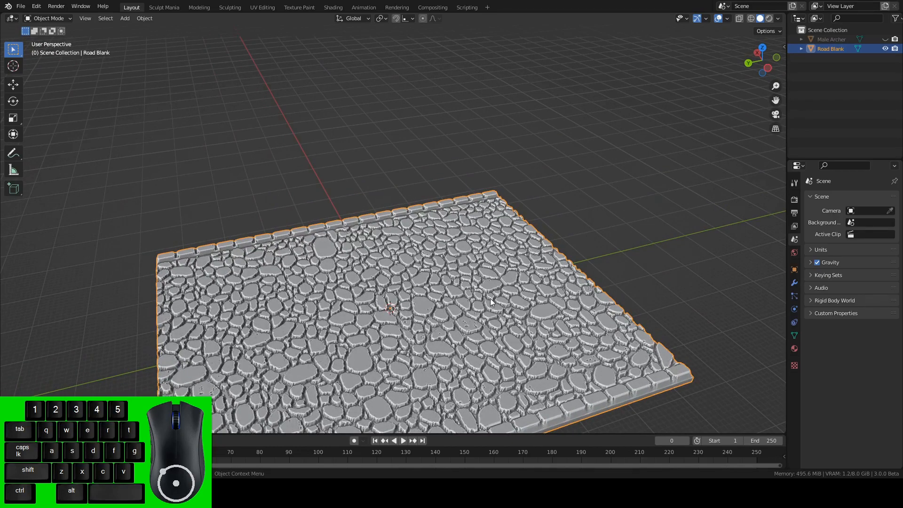
left_click_drag(501, 326, 491, 263, "alt+shift")
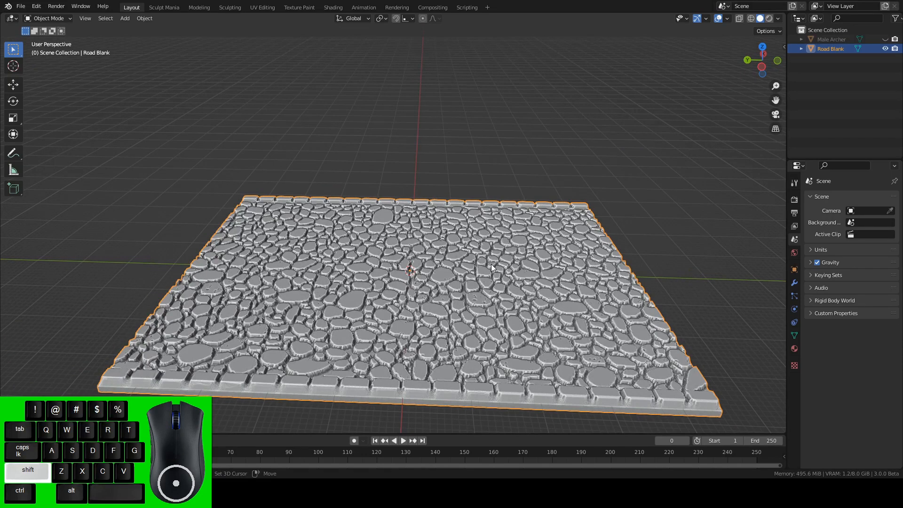
key("shift+a")
mouse_move(490, 263)
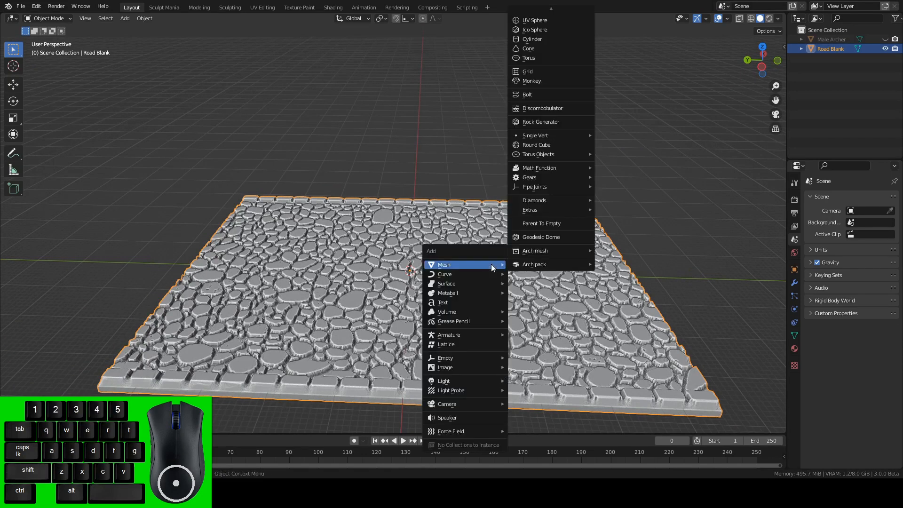
left_click(539, 40)
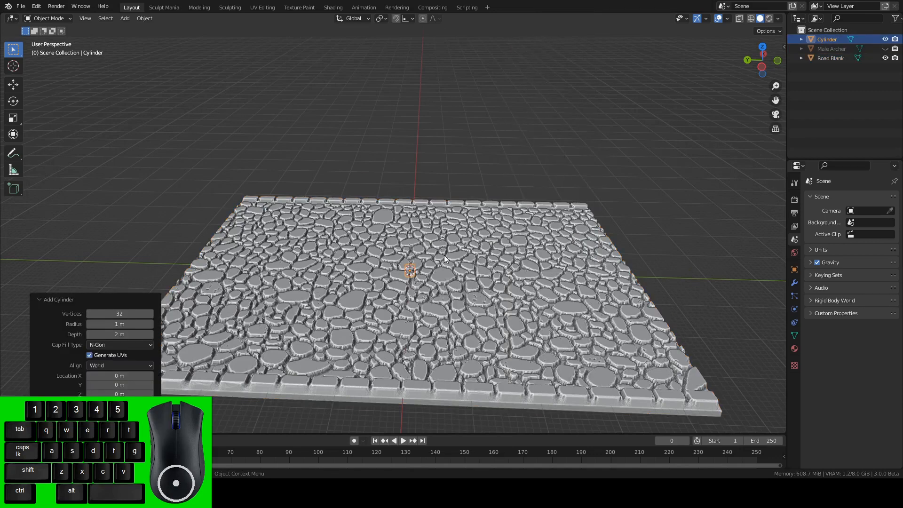
left_click(126, 313)
key("BackSpace")
type("100")
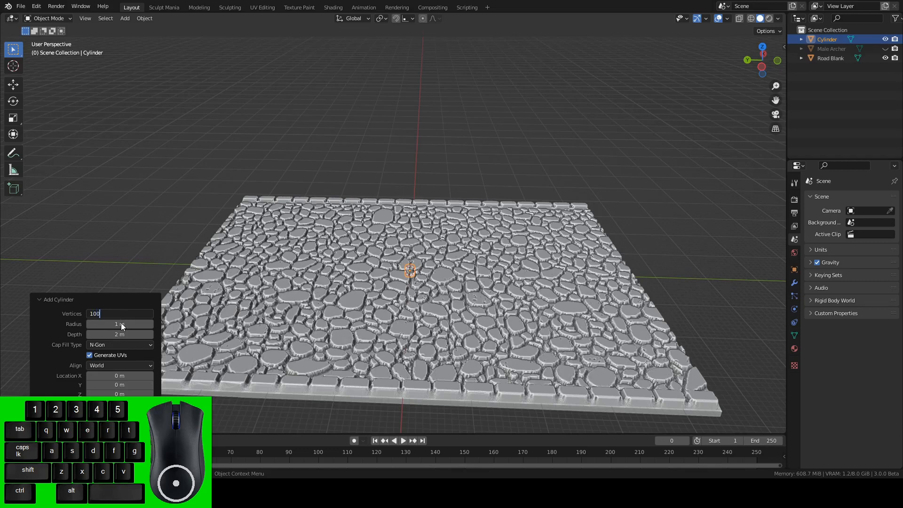
left_click(120, 323)
type("25")
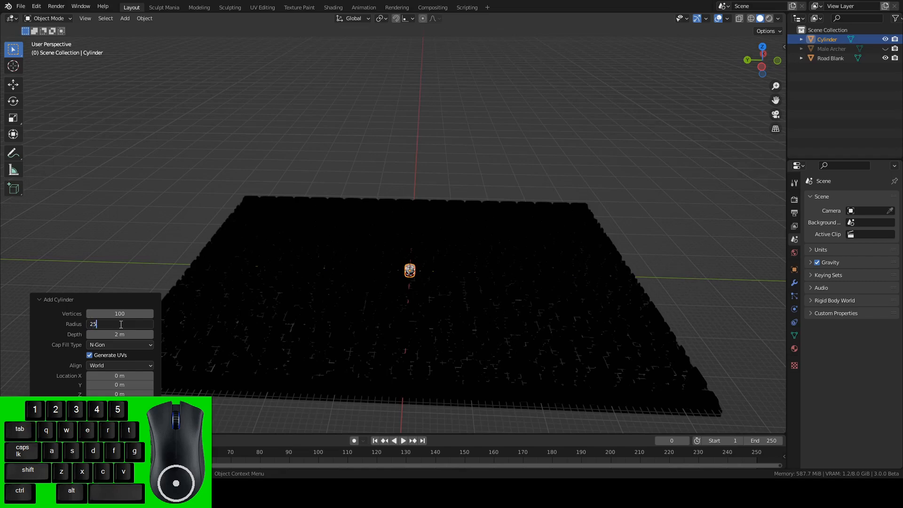
key("Return")
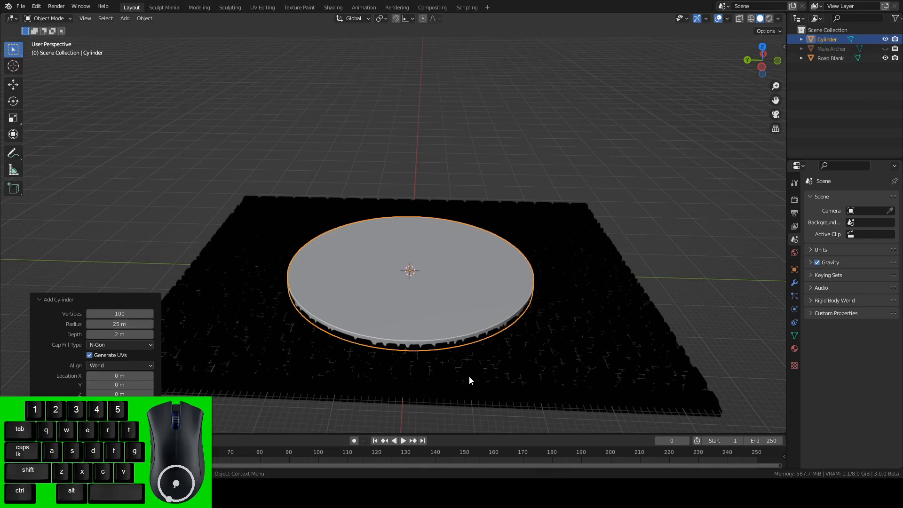
left_click(540, 363)
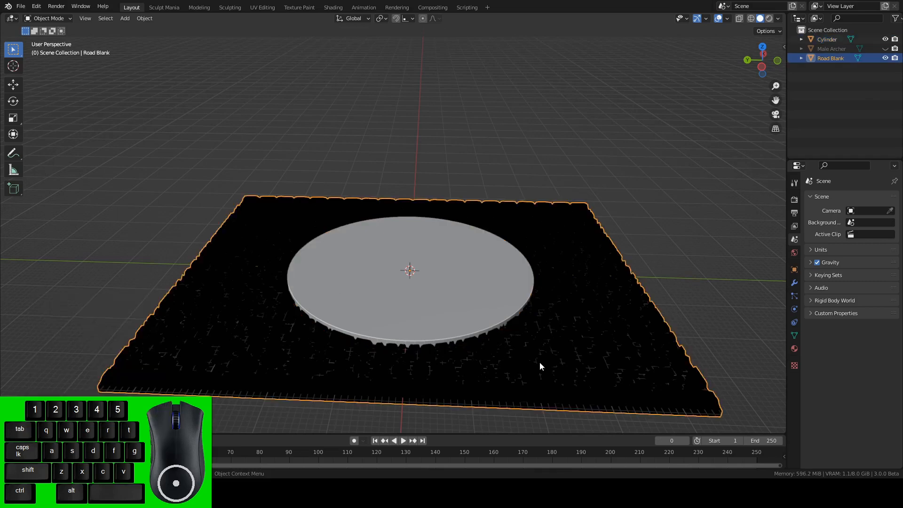
key("s")
left_click(539, 363)
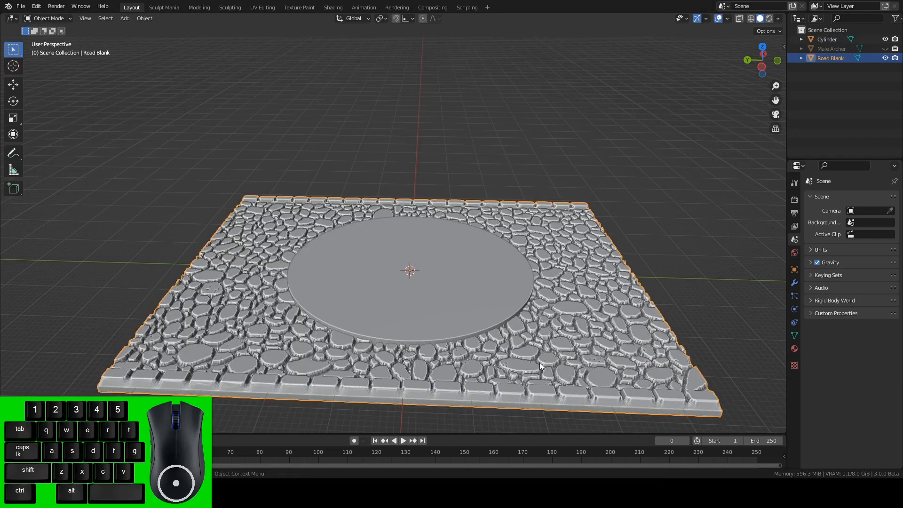
Measure the cylinder's diameter across its centre in the top orthographic view.
left_click(449, 282)
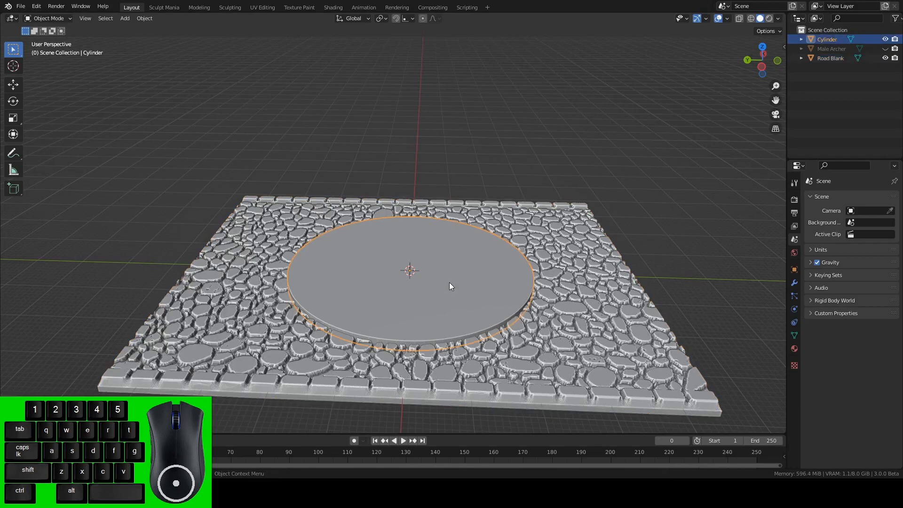
left_click_drag(460, 305, 452, 343, "alt")
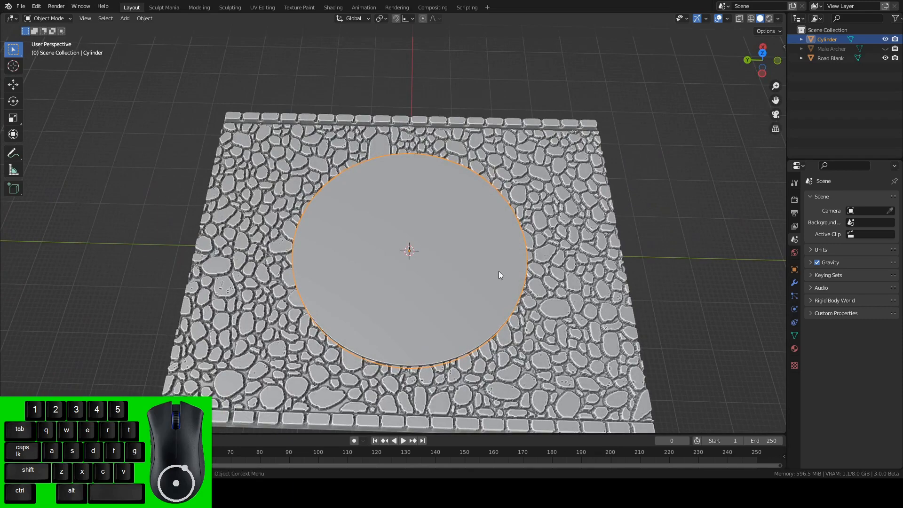
left_click_drag(472, 232, 476, 262, "alt")
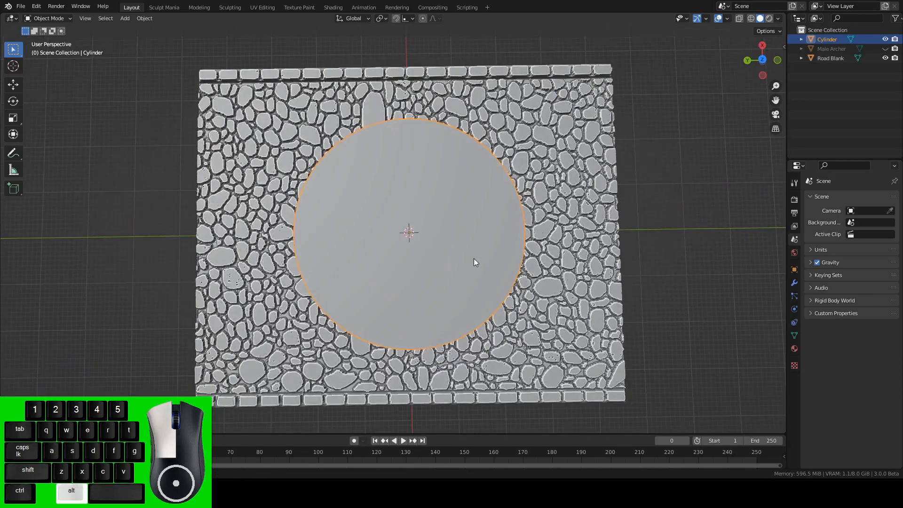
left_click(762, 60)
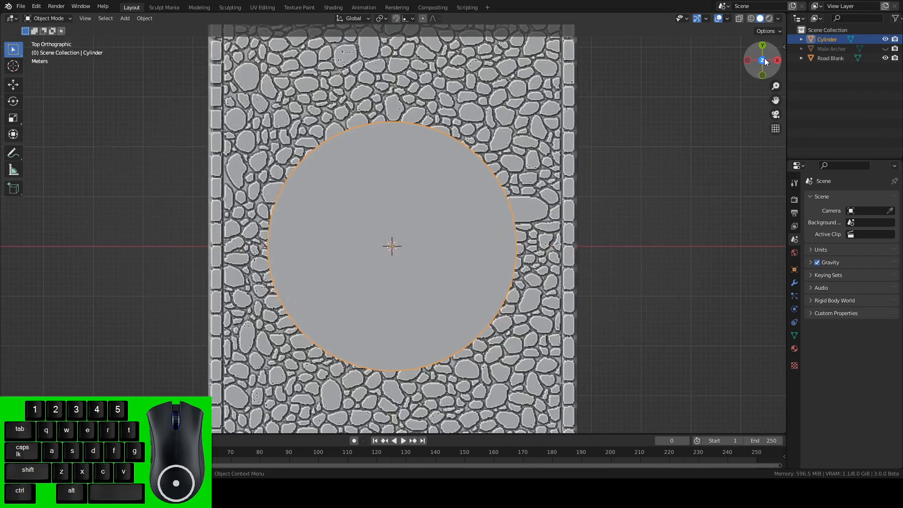
left_click(13, 170)
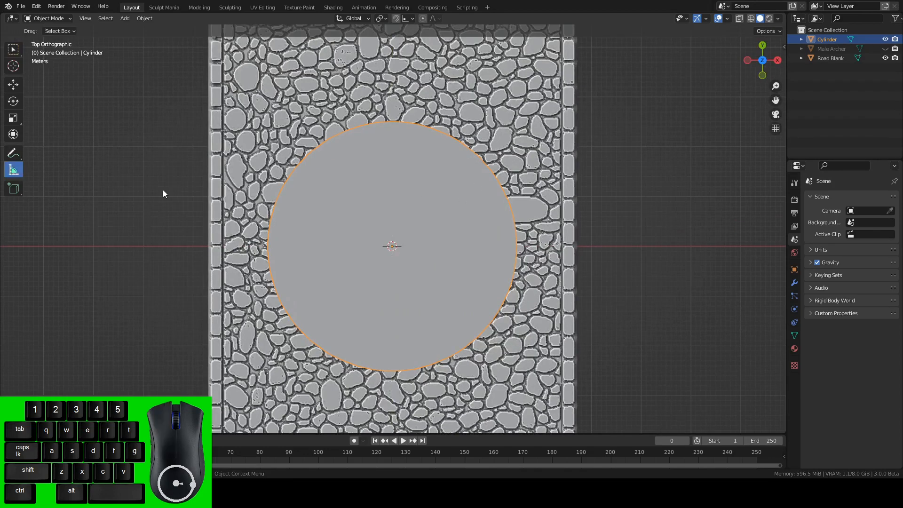
left_click_drag(266, 249, 516, 244)
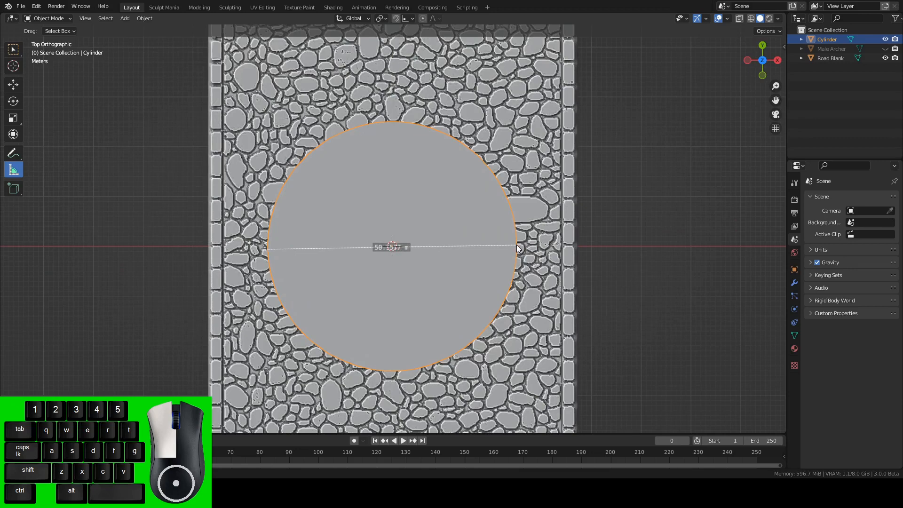
left_click_drag(516, 245, 517, 244)
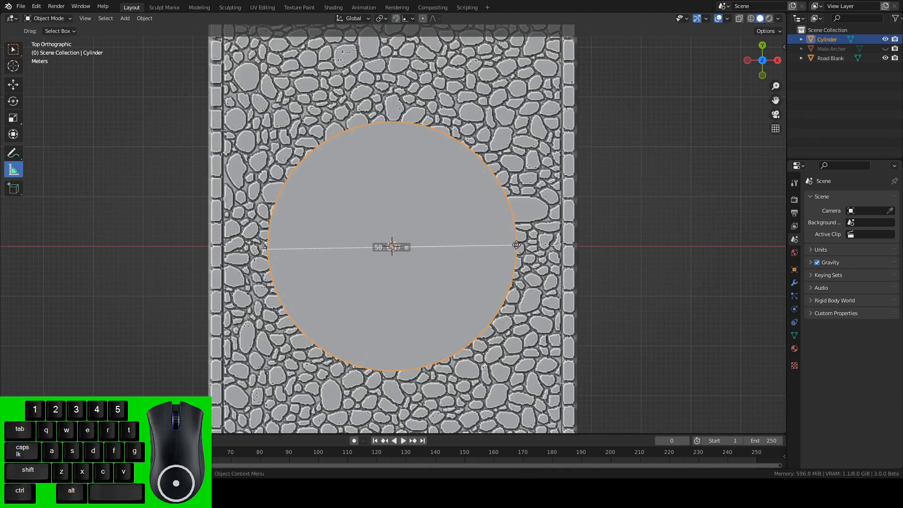
left_click(14, 49)
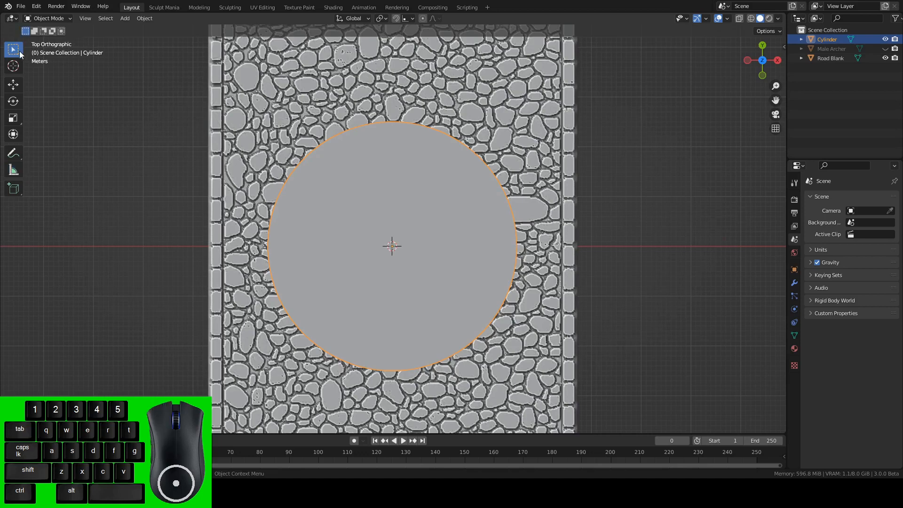
Scale the cylinder's whole mesh by 0.5 in Edit Mode.
key("Tab")
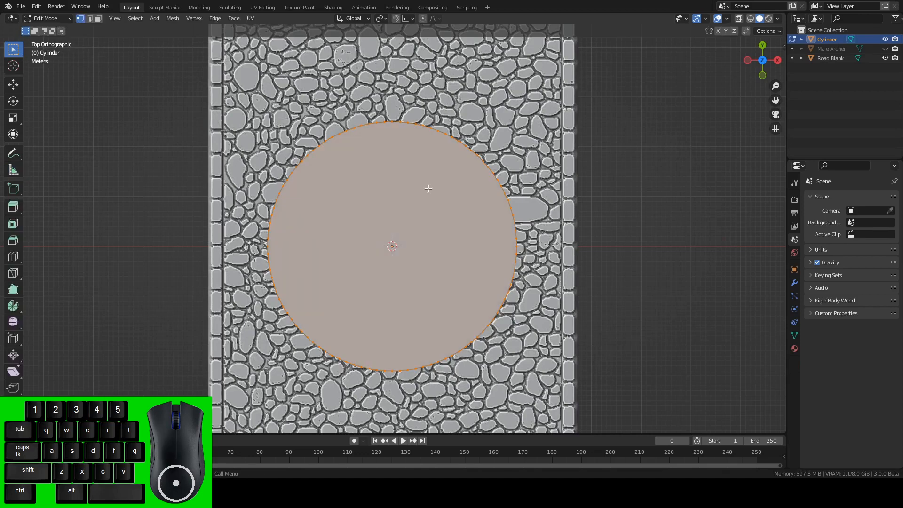
key("s")
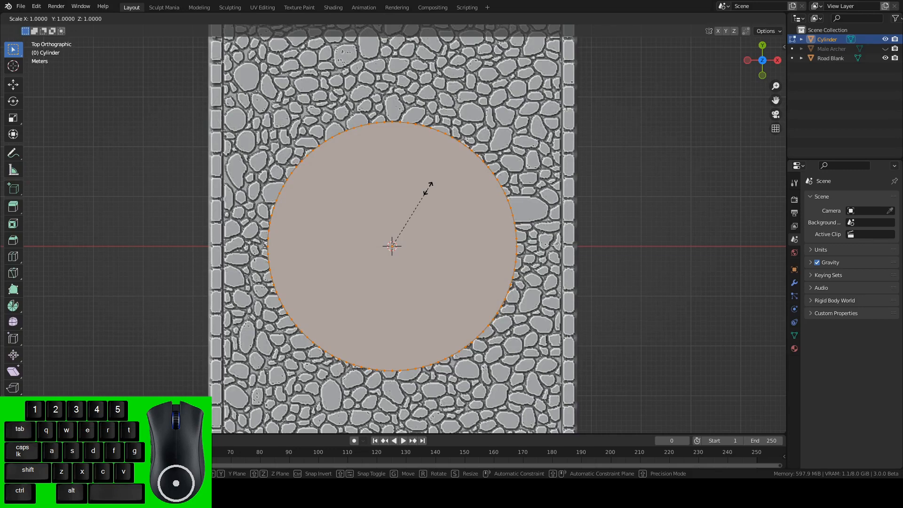
type(".5")
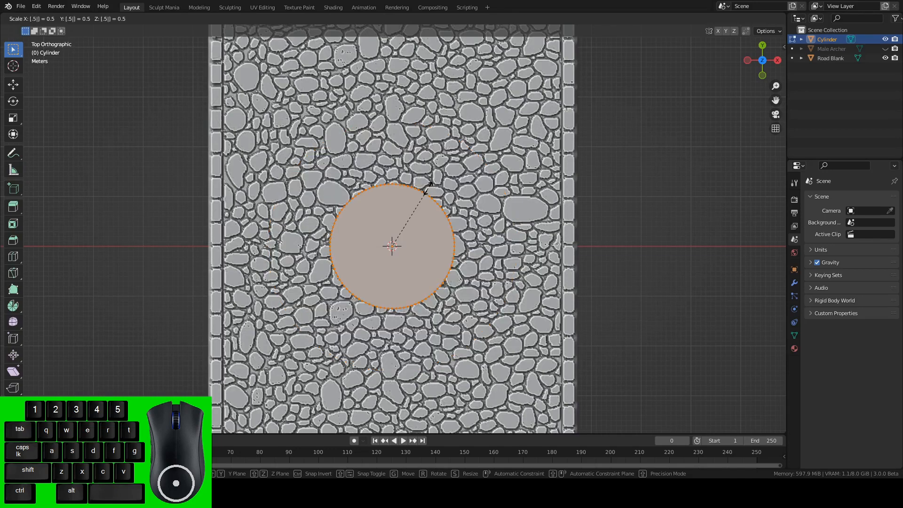
left_click(428, 187)
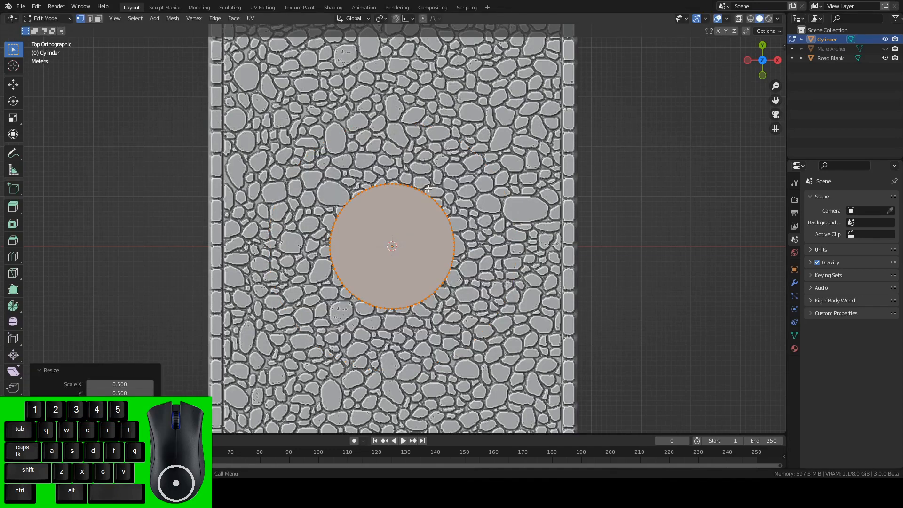
Measure the diameter of the scaled-down cylinder from edge to edge through its centre.
left_click(14, 170)
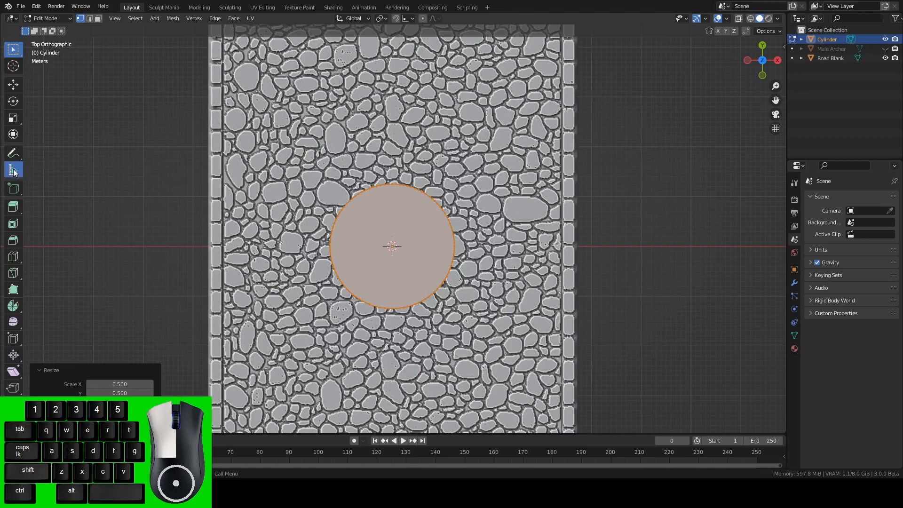
left_click_drag(264, 247, 330, 245)
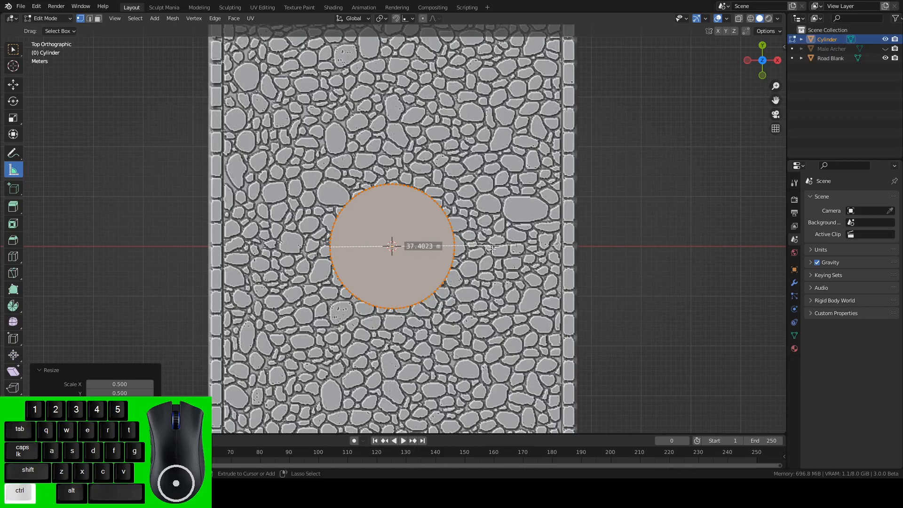
left_click_drag(511, 245, 496, 258)
scroll(464, 253, "up", 3)
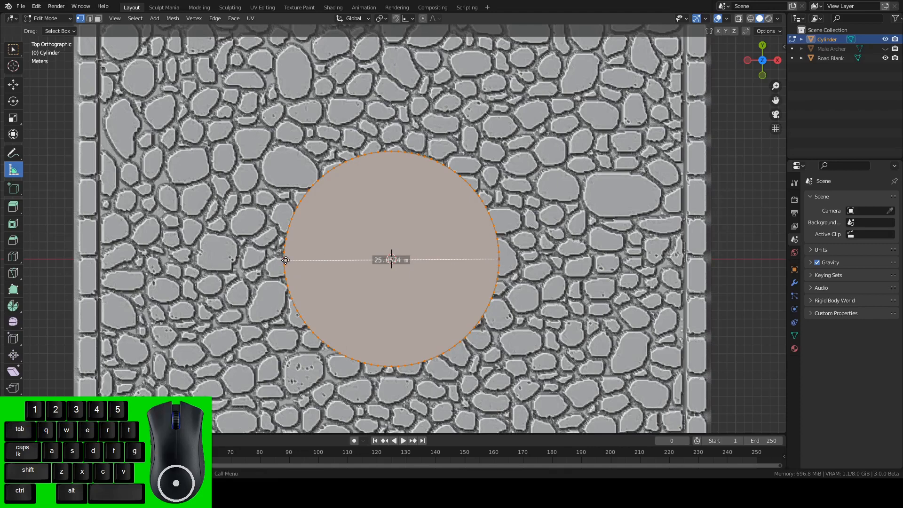
left_click_drag(284, 259, 288, 259)
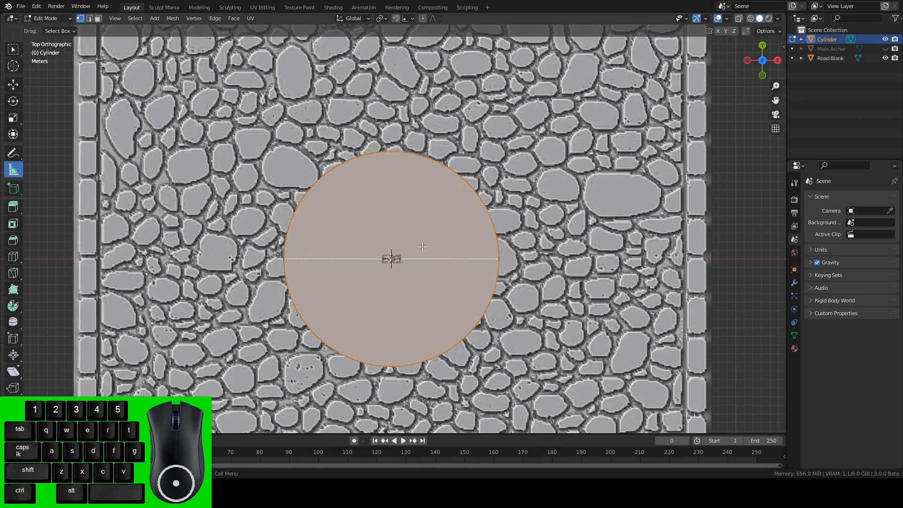
left_click(14, 52)
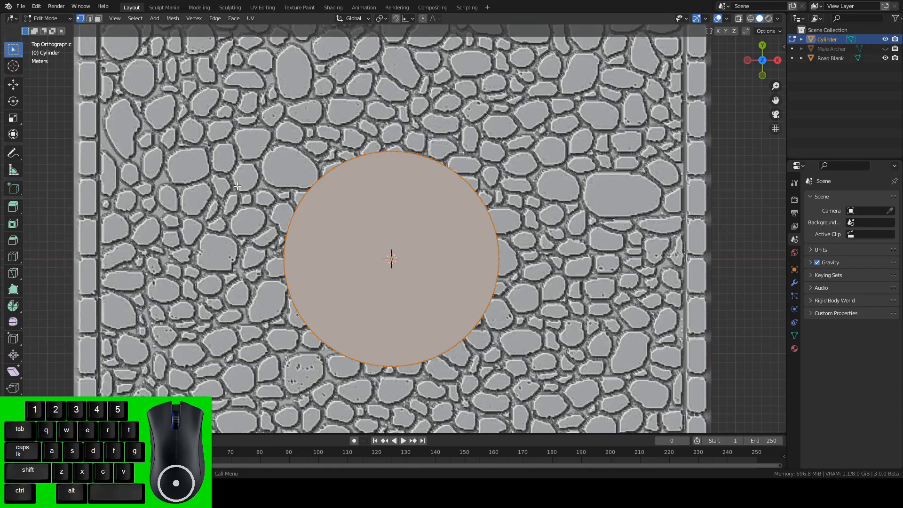
Delete the cylinder's top and bottom cap faces, using wireframe display to select through the mesh.
key("3")
key("shift")
key("shift+z")
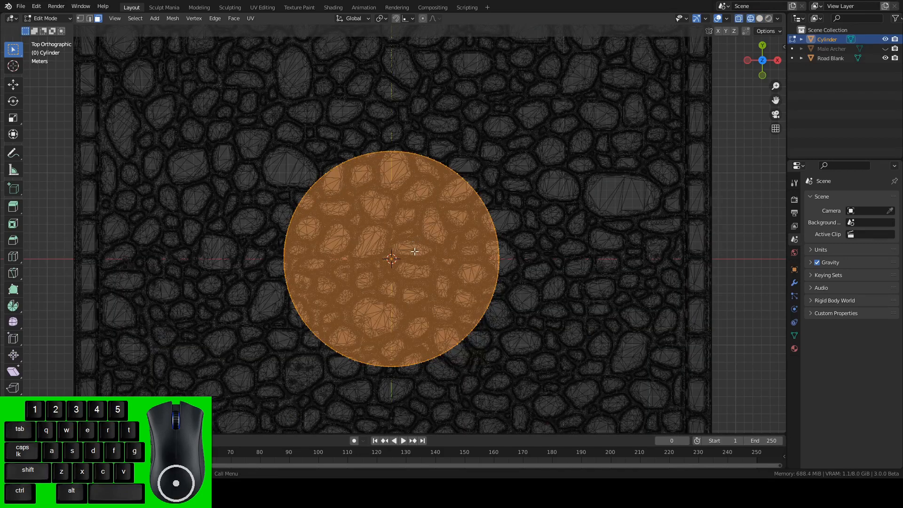
left_click_drag(355, 213, 427, 294)
key("x")
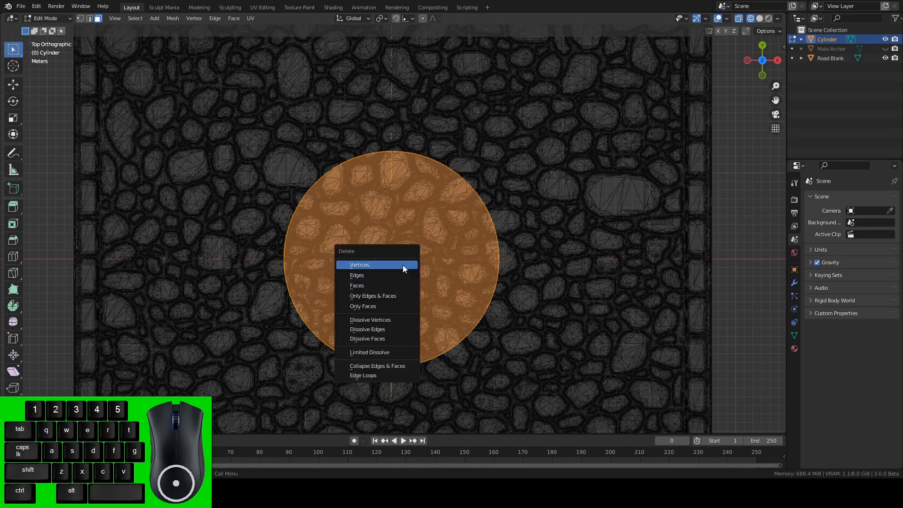
left_click(374, 285)
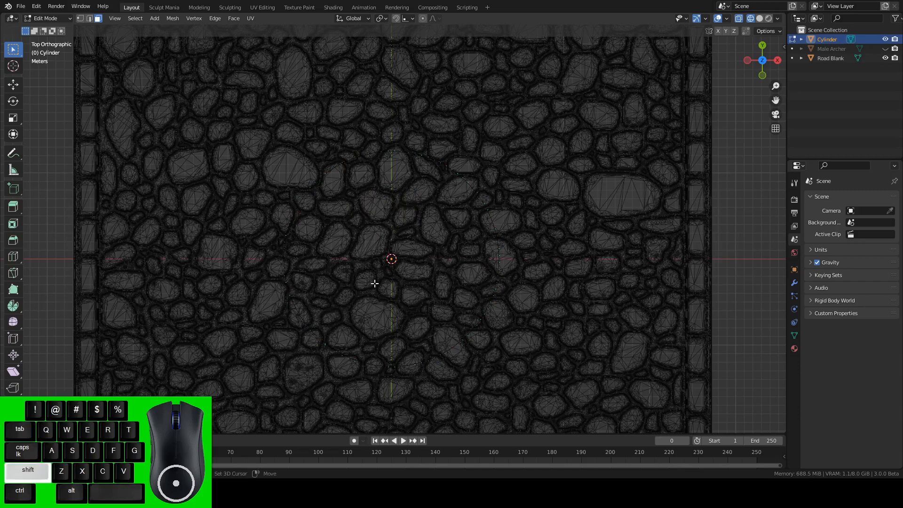
key("shift+z")
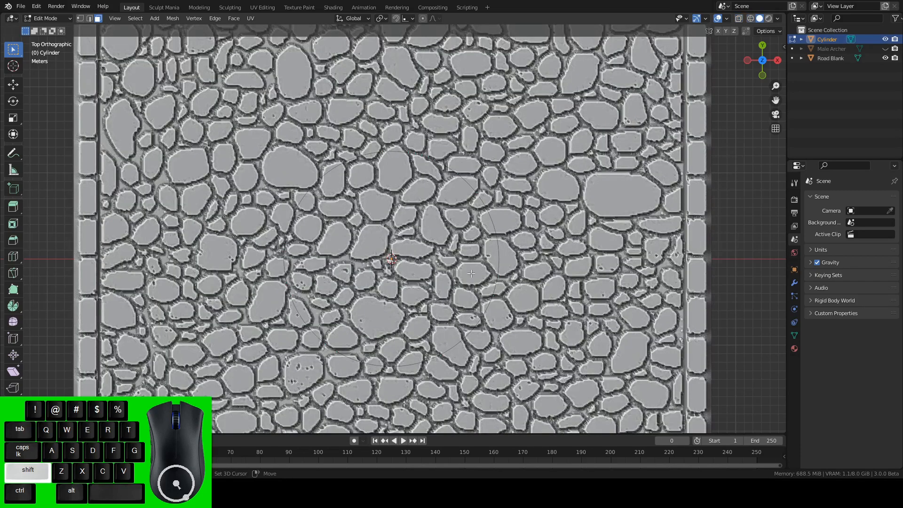
Scale the open cylinder's whole mesh along Z so its wall rises well above the cobblestones.
left_click_drag(453, 282, 387, 199, "alt")
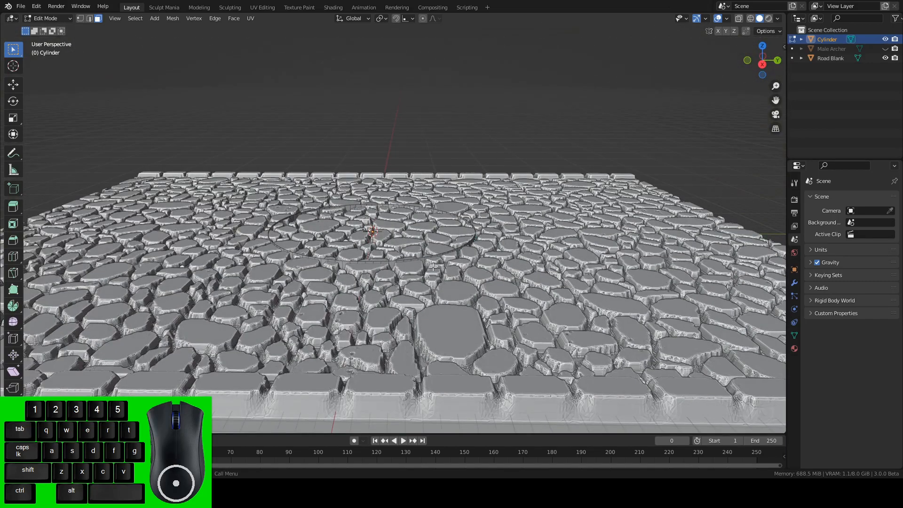
key("a")
key("s")
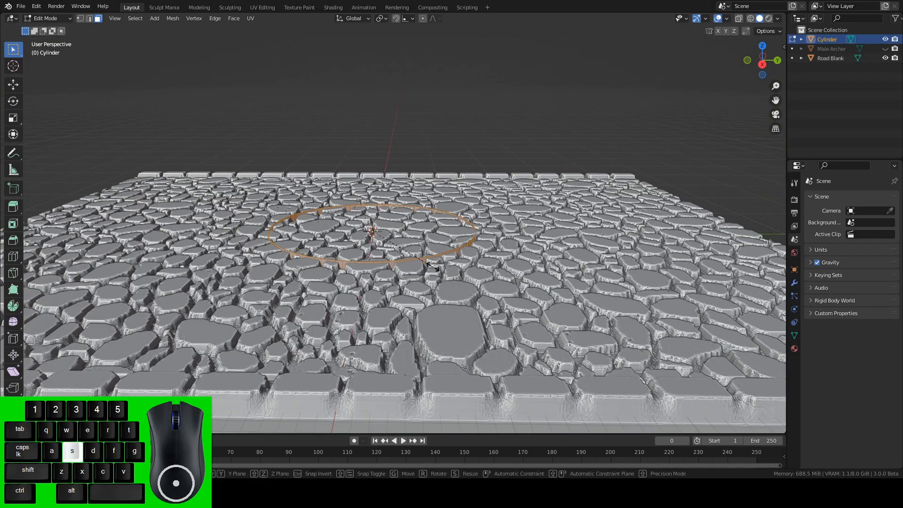
key("z")
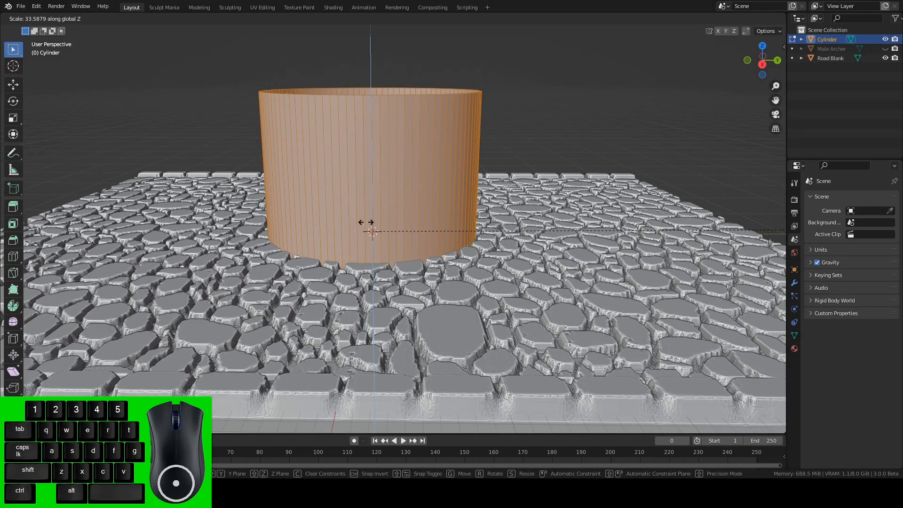
left_click(752, 164)
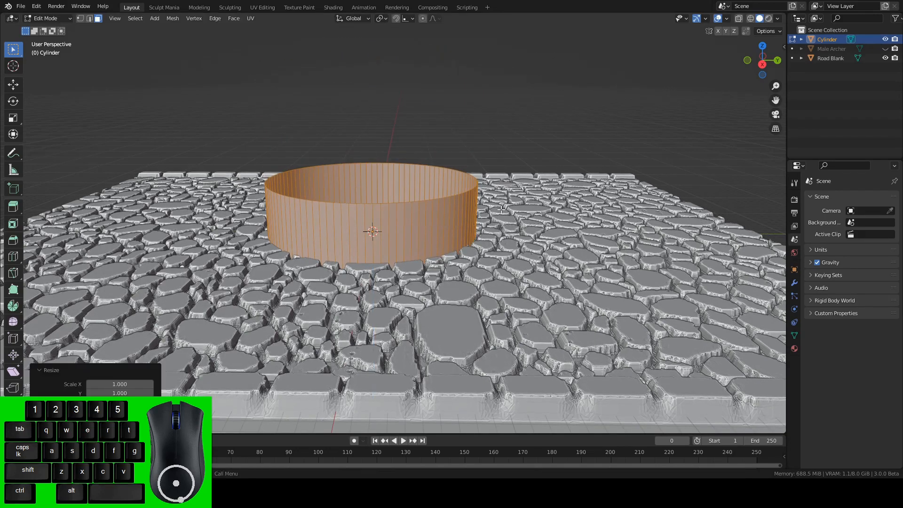
Extrude the cylinder's wall faces outward along their normals by about 16.4 m to form a thick ring, and return to Object Mode.
left_click_drag(501, 210, 502, 187, "alt")
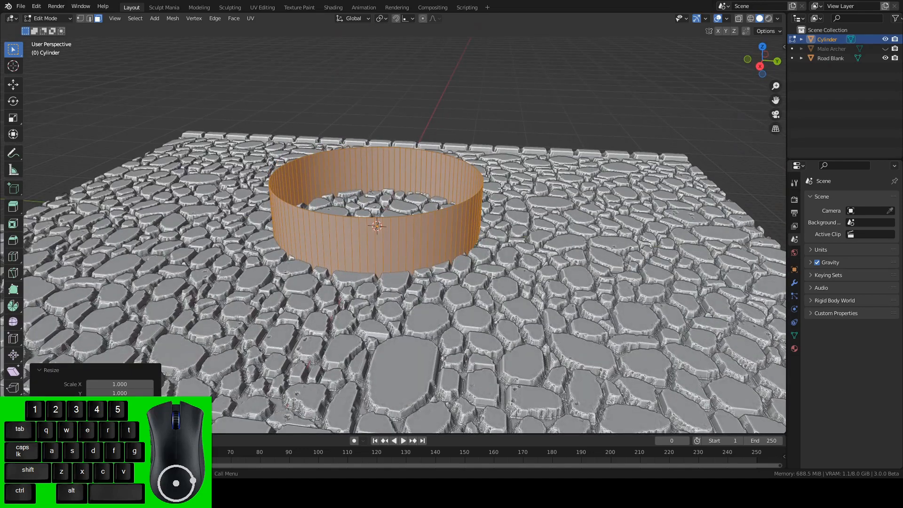
right_click(466, 210)
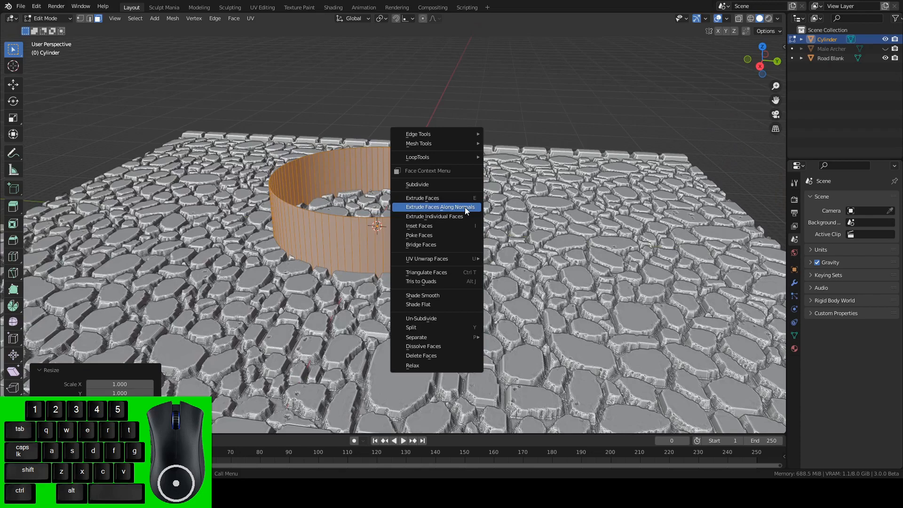
left_click(465, 207)
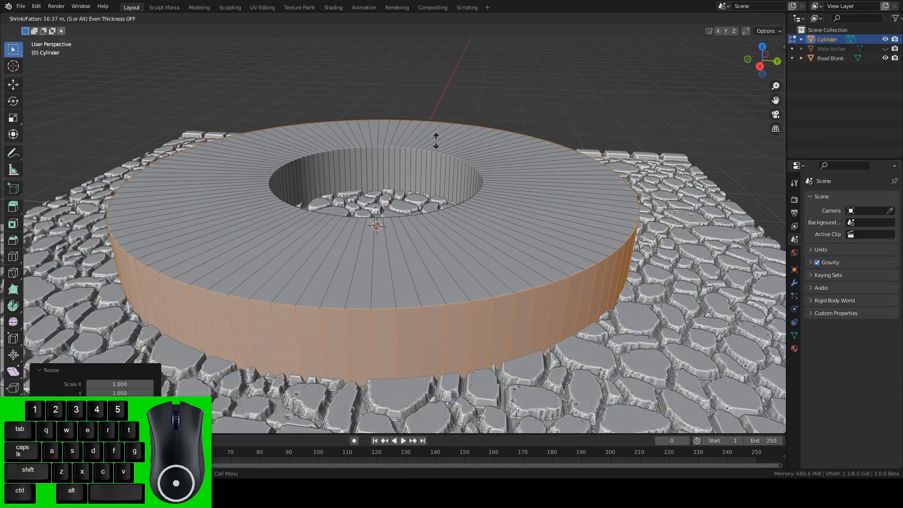
left_click(436, 141)
left_click_drag(436, 140, 422, 159, "alt")
key("Tab")
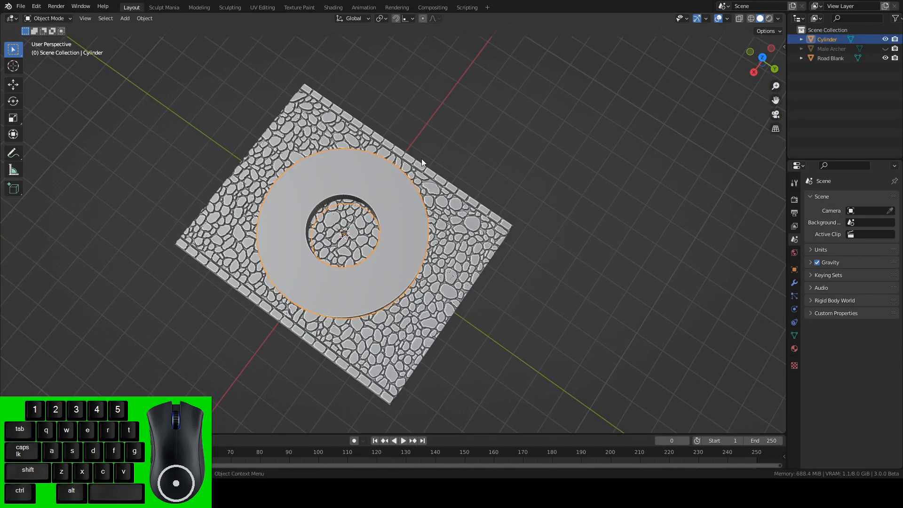
left_click_drag(385, 200, 385, 260, "alt")
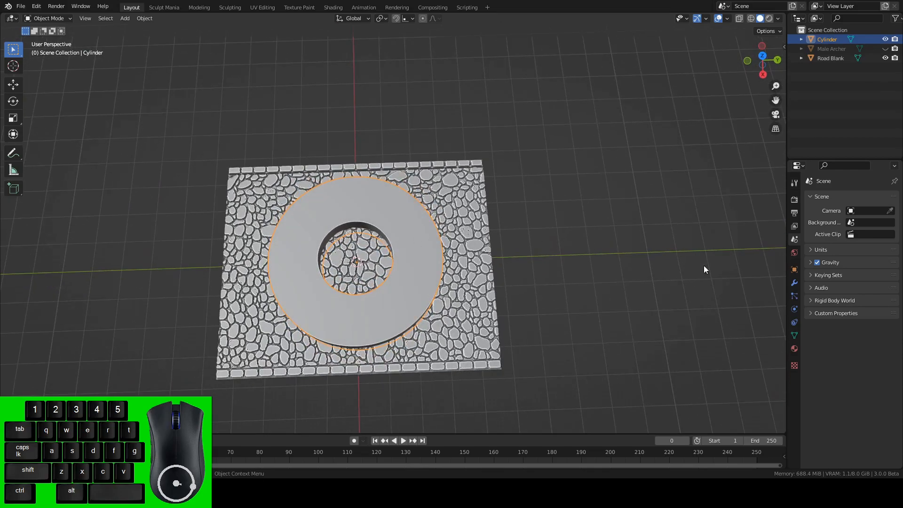
left_click(794, 282)
left_click(841, 200)
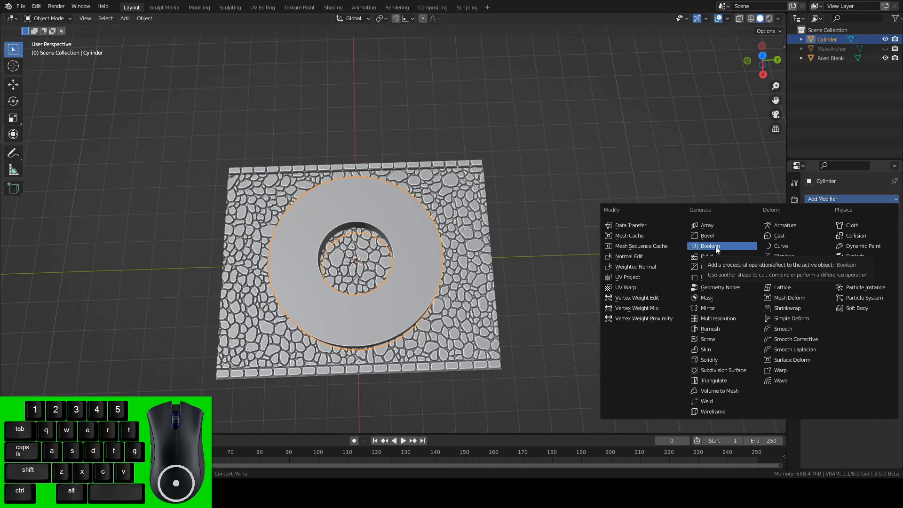
left_click(554, 148)
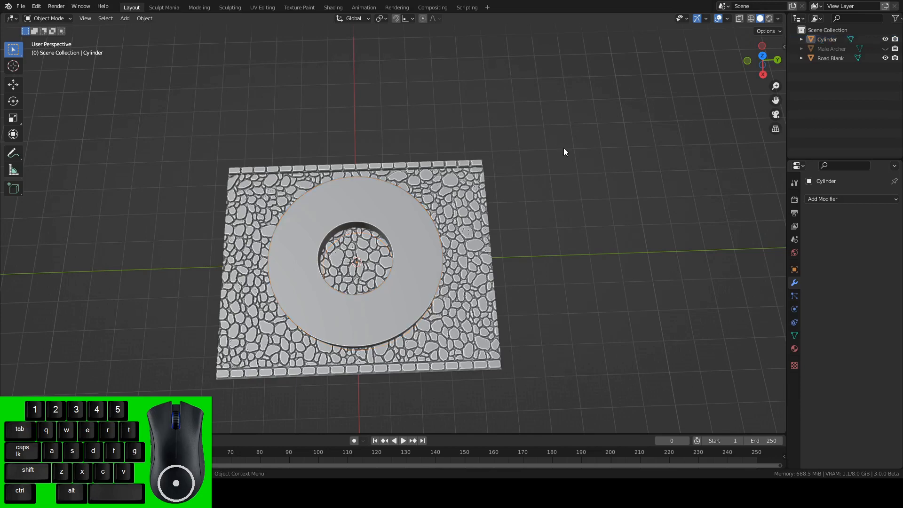
Open the Blender preferences.
left_click(36, 7)
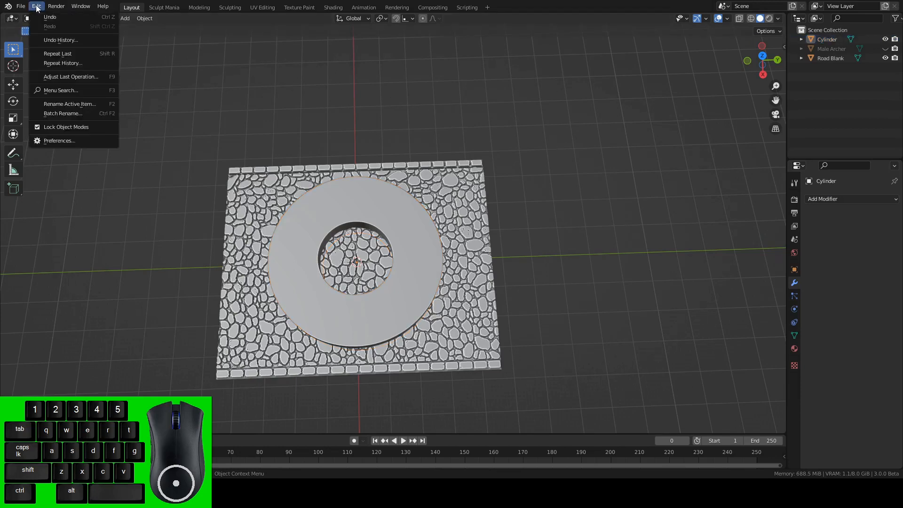
left_click(53, 139)
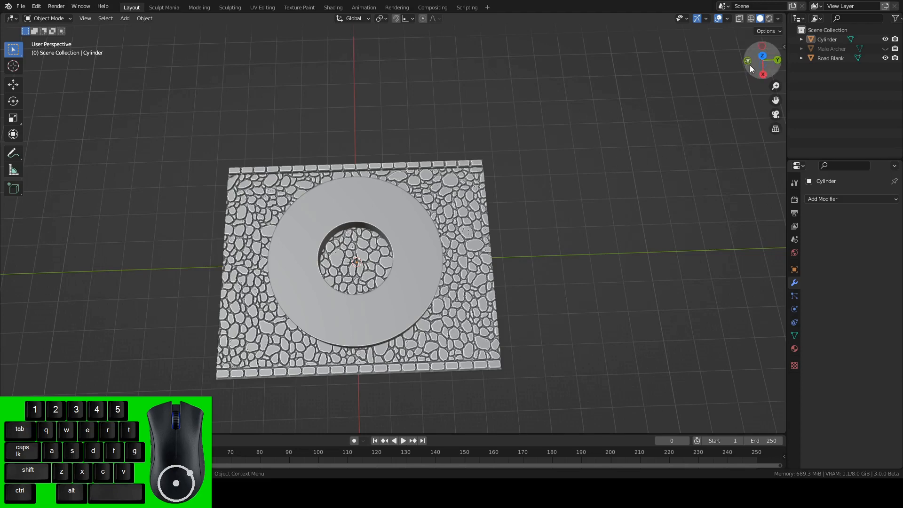
In top view, move the ring about -6.4 m in X and 15 m in Y to frame another patch of cobblestones.
left_click(762, 56)
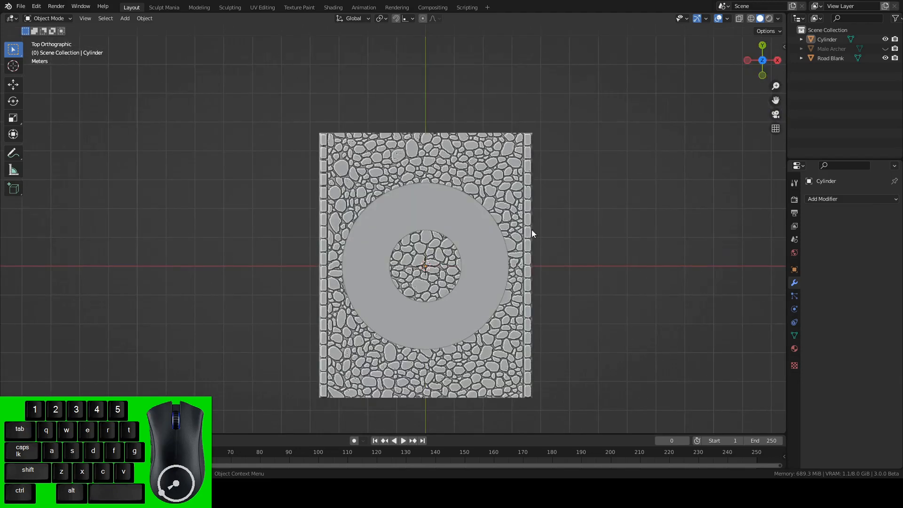
left_click(481, 249)
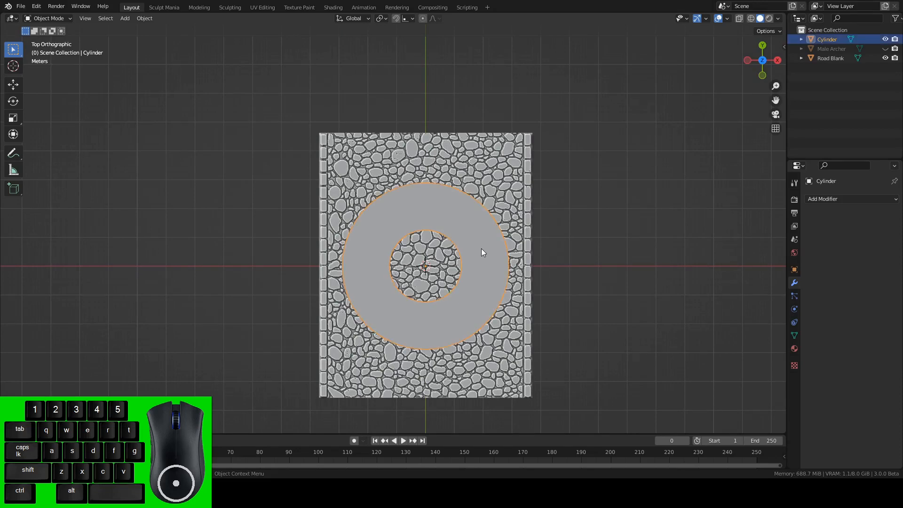
key("g")
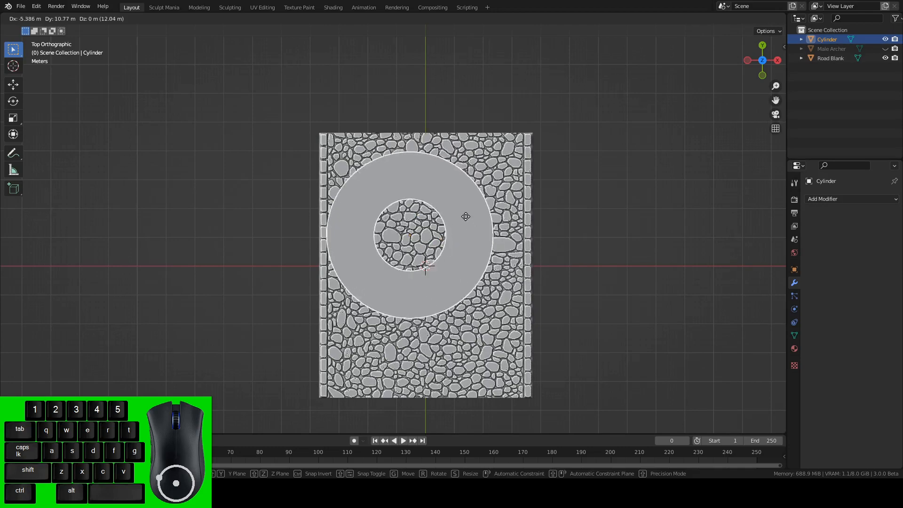
left_click(479, 206)
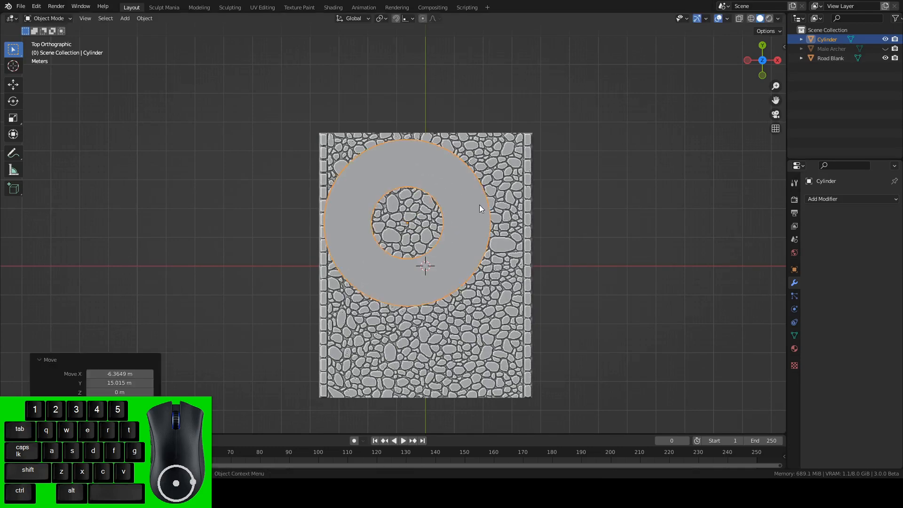
Subtract the ring from Road Blank with a Boolean difference, separating a round cobblestone disc from the surrounding road.
left_click_drag(594, 225, 478, 219, "alt")
left_click(439, 173)
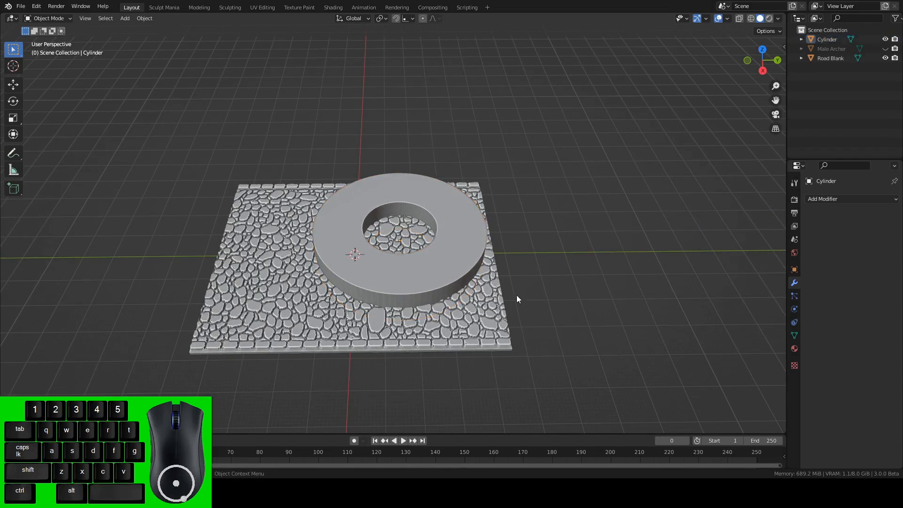
left_click(467, 229)
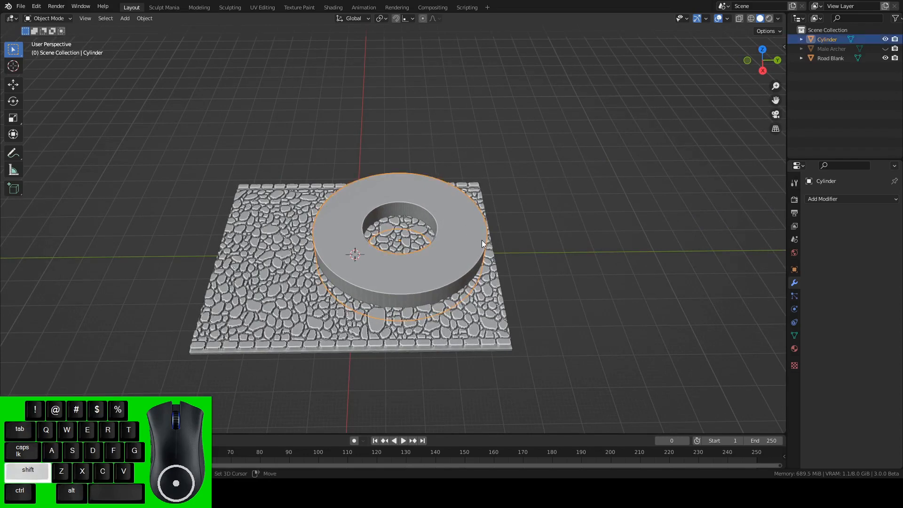
left_click(498, 318, "shift")
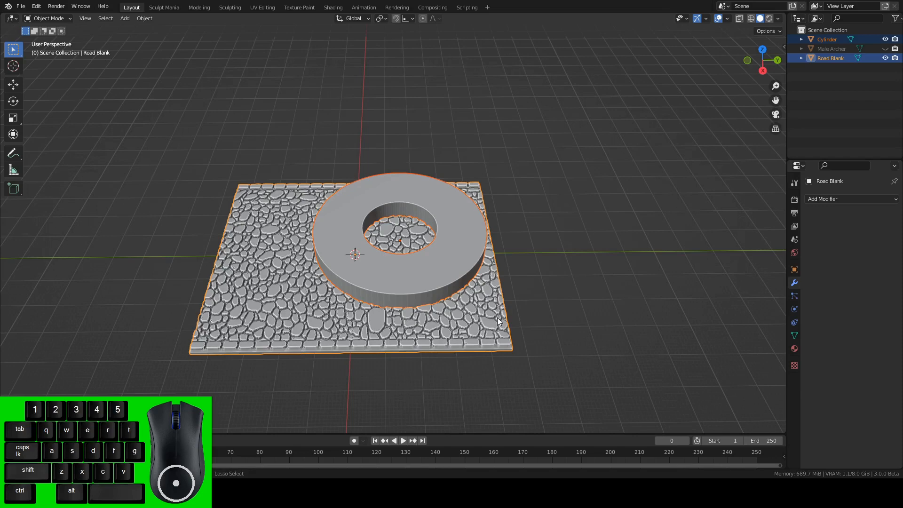
key("Delete")
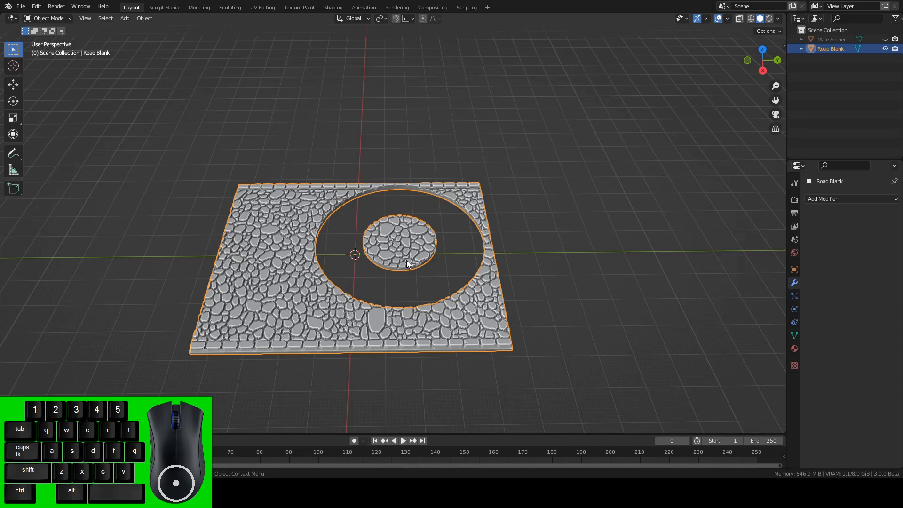
Delete the vertices of the linked outer road section in Edit Mode, keeping only the round cobblestone disc.
key("Tab")
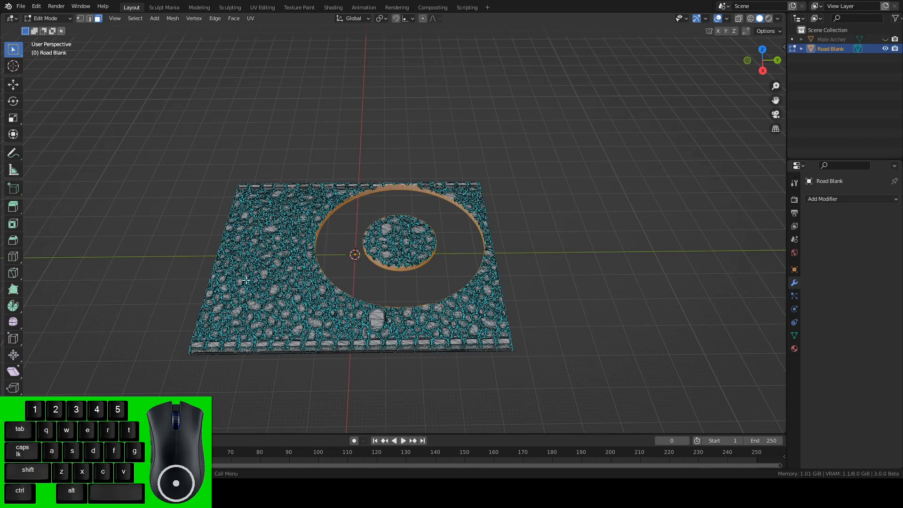
left_click(269, 236)
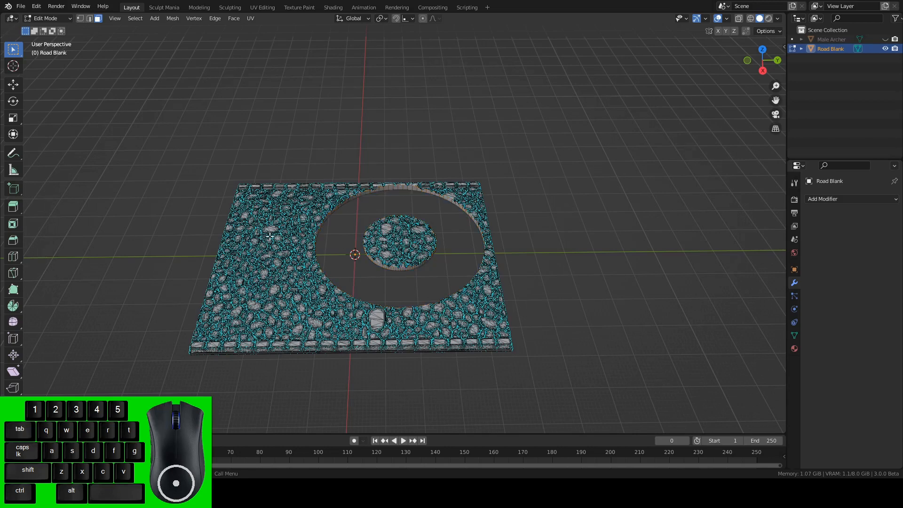
key("l")
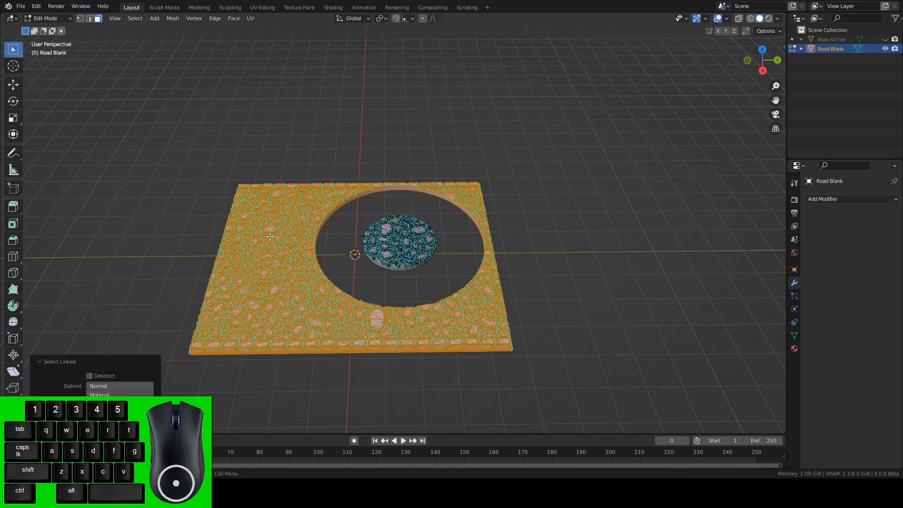
key("x")
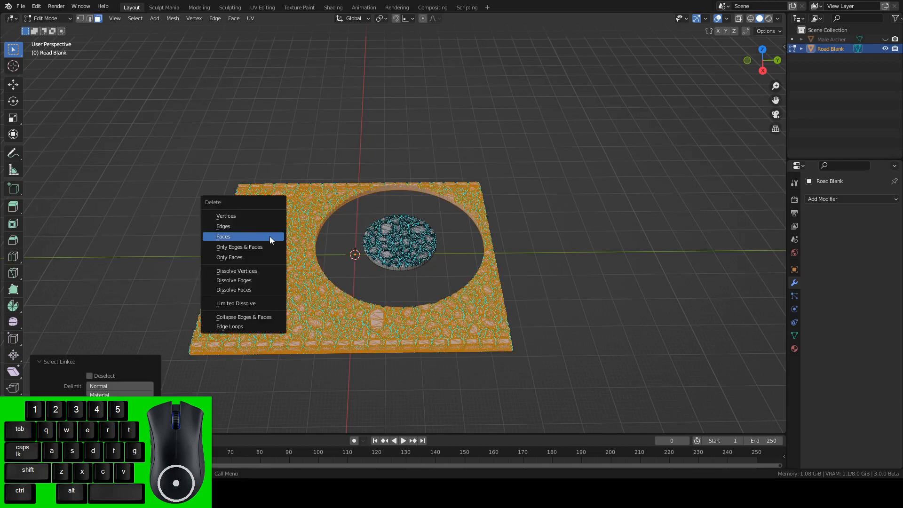
left_click(252, 215)
left_click_drag(517, 240, 441, 218, "alt")
key("Tab")
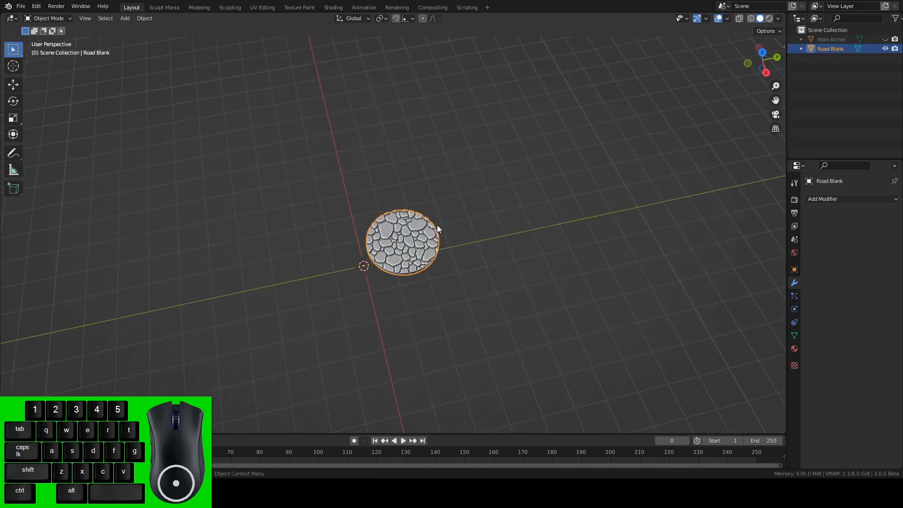
Set the disc's origin to the 3D cursor and move its geometry to the origin to centre it in the scene.
right_click(372, 250)
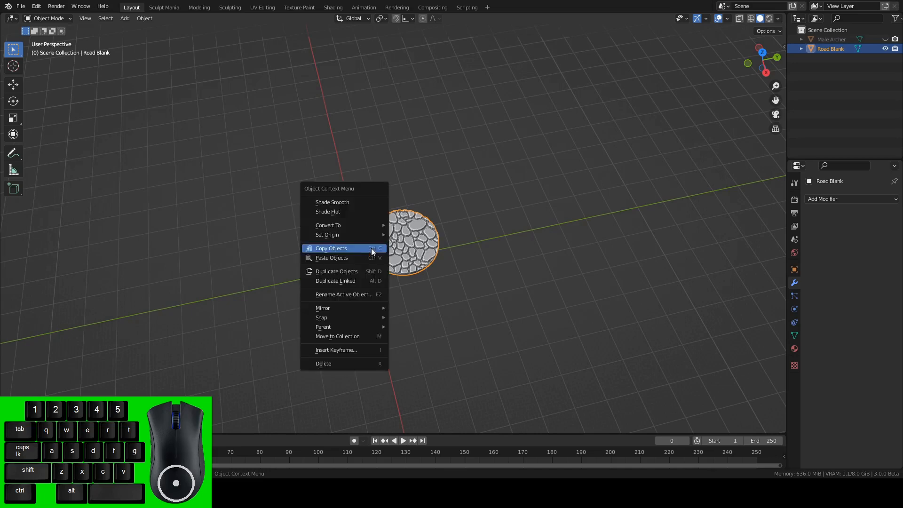
mouse_move(355, 233)
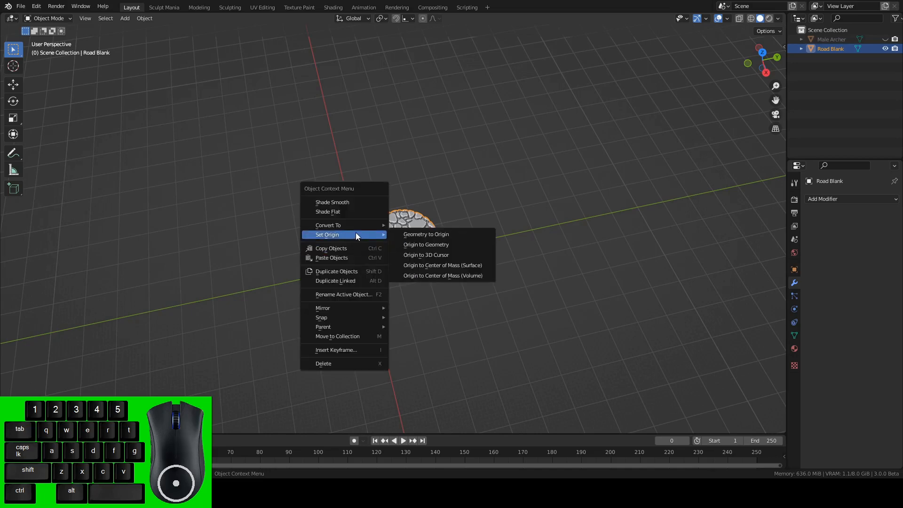
left_click(427, 255)
right_click(425, 253)
mouse_move(425, 252)
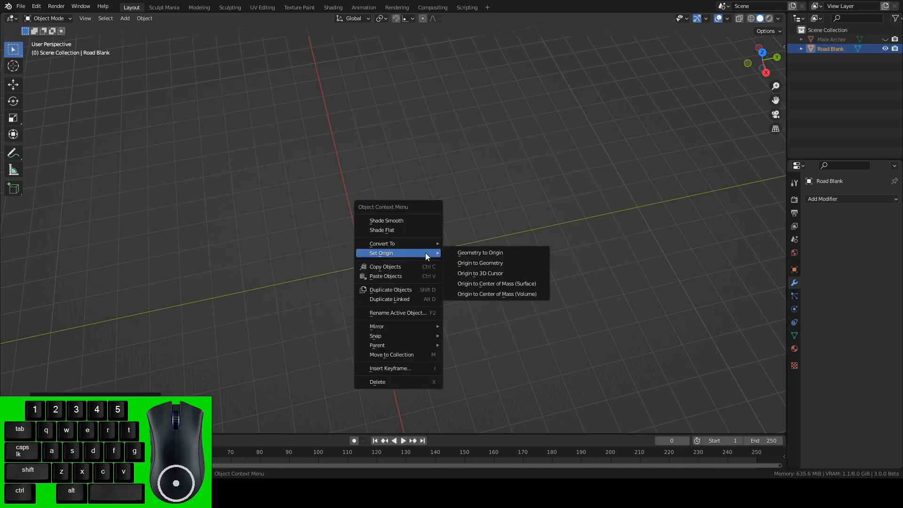
left_click(465, 252)
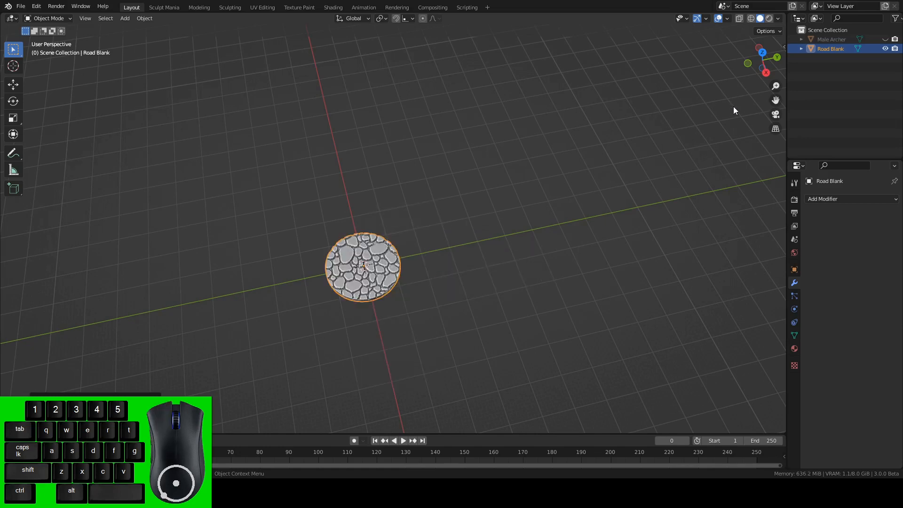
Unhide the Male Archer and inspect how its feet sit on the cobblestone base.
left_click(885, 39)
left_click_drag(715, 151, 483, 180, "alt")
scroll(484, 177, "up", 5)
left_click_drag(437, 145, 487, 199, "alt+shift")
left_click_drag(486, 200, 533, 173, "alt")
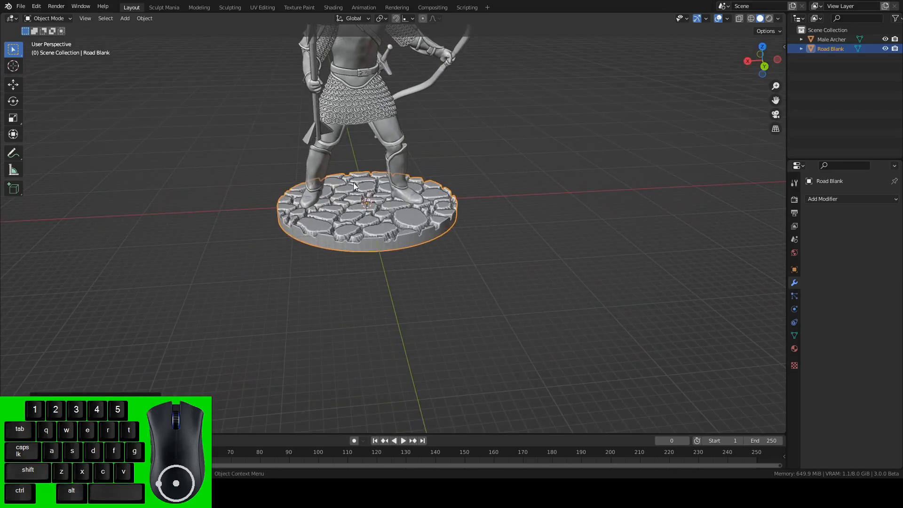
left_click(21, 6)
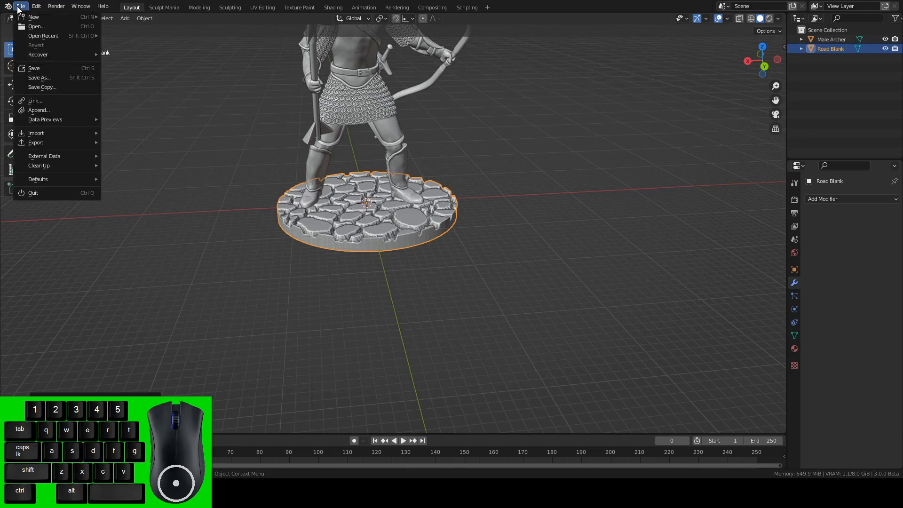
mouse_move(55, 141)
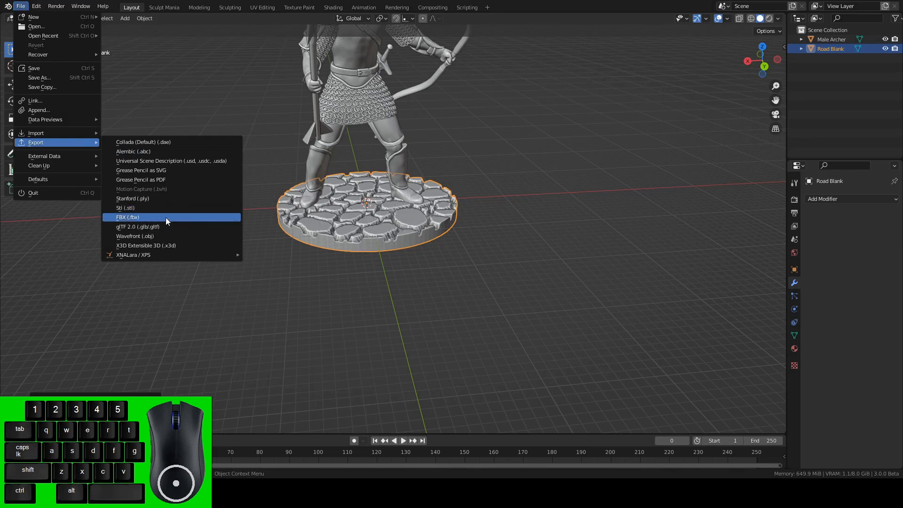
left_click(334, 282)
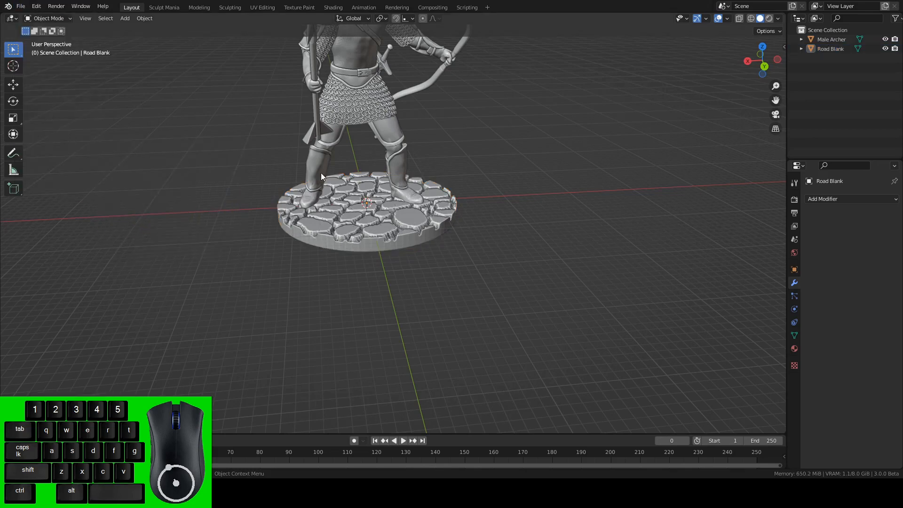
Select the archer and the cobblestone base individually and as a pair, and view the whole figure on its base.
left_click(331, 129)
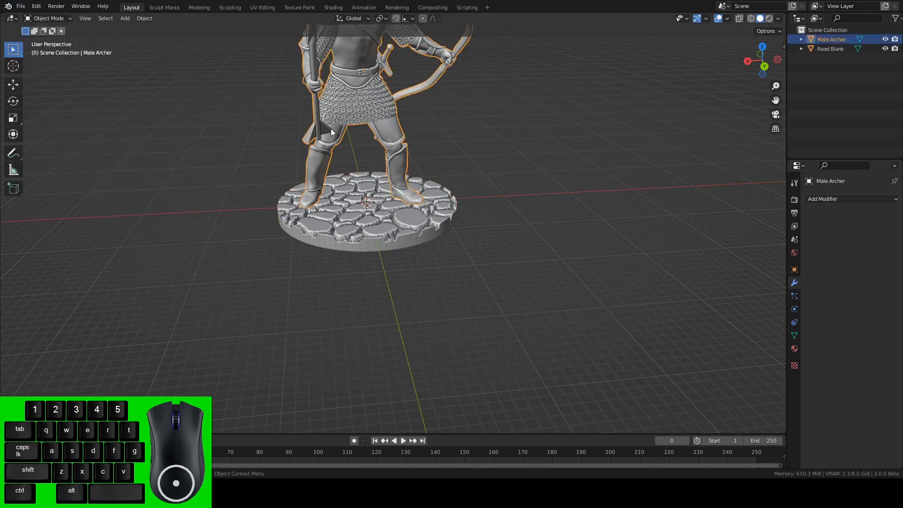
left_click(357, 236)
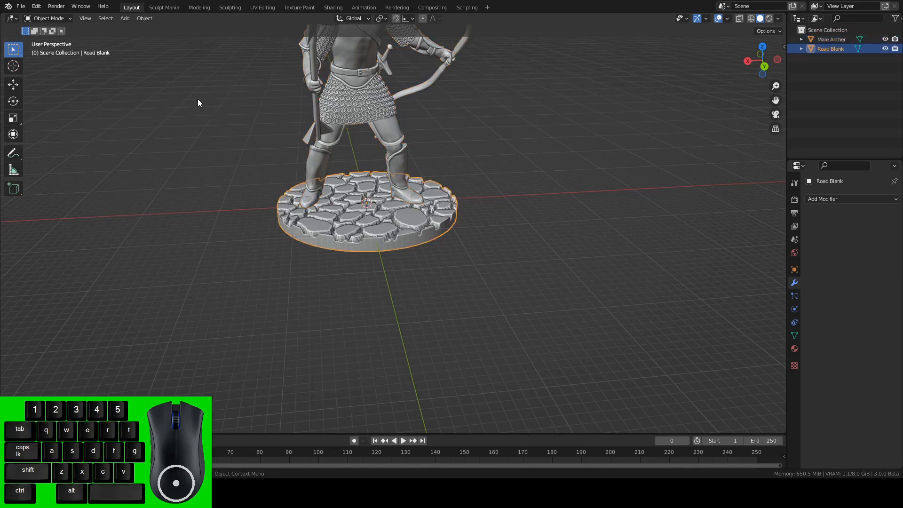
left_click_drag(198, 99, 418, 244)
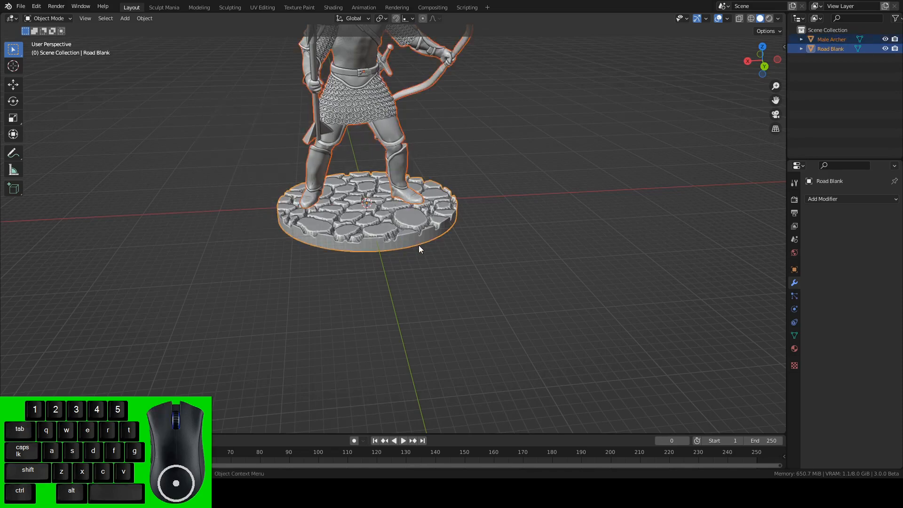
right_click(395, 228)
left_click(361, 208)
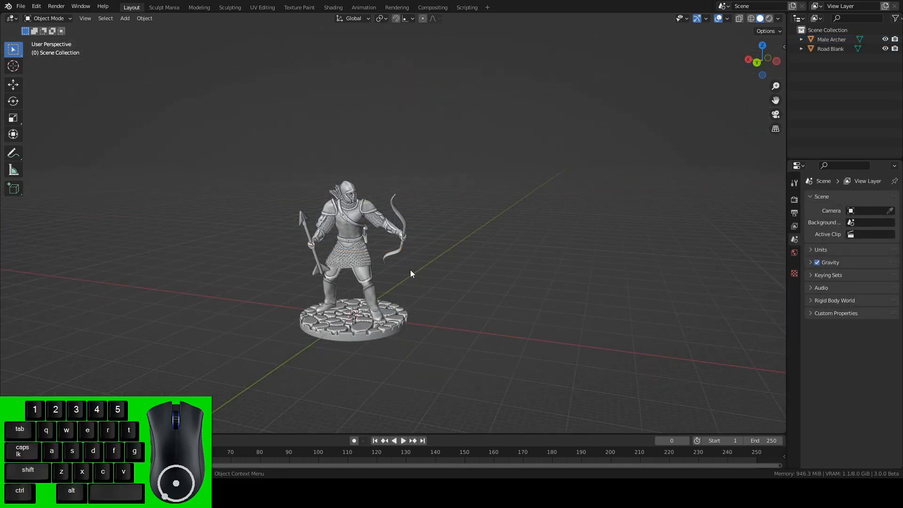
left_click_drag(404, 270, 399, 346, "alt")
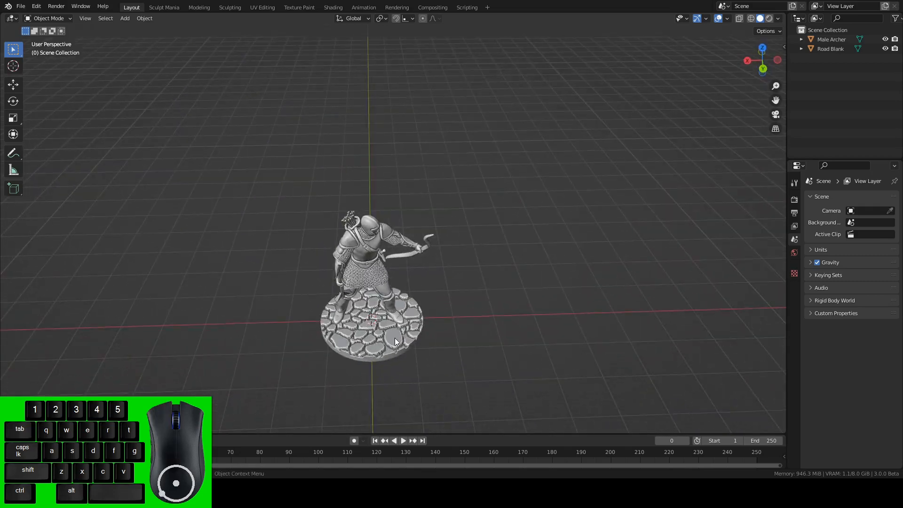